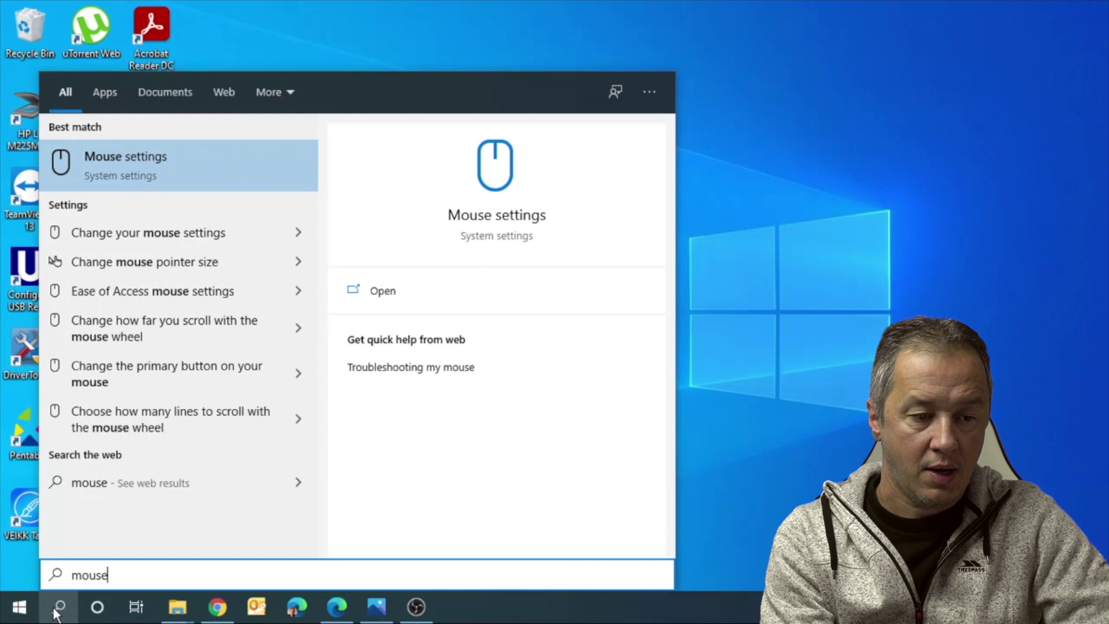
Open the additional mouse options from Mouse settings, show the pointer customization list and move the dialog aside
click(157, 174)
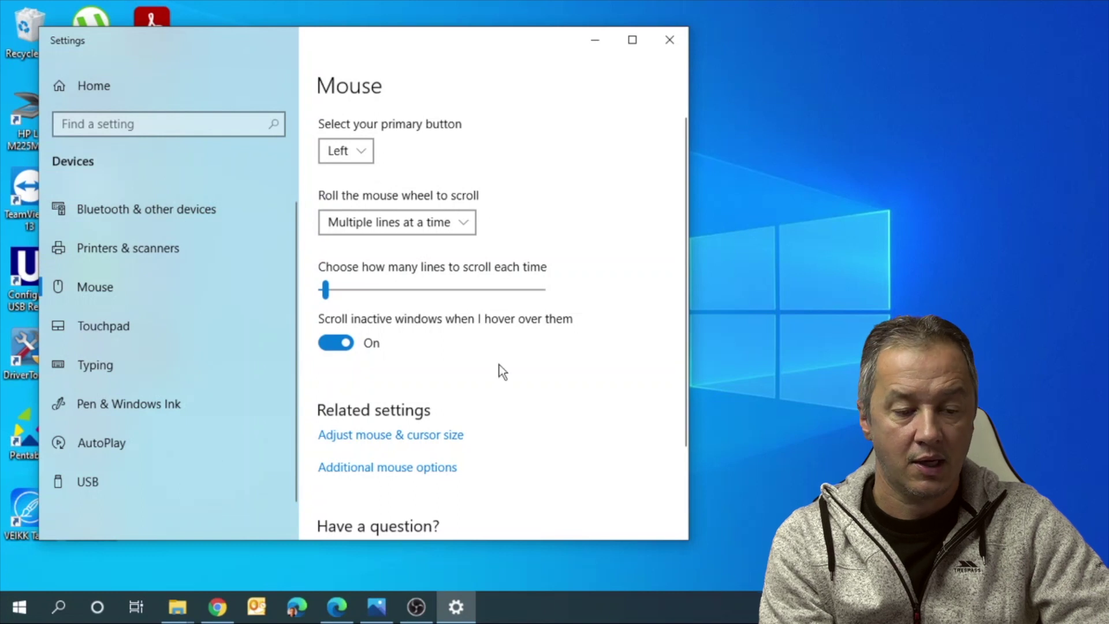
click(388, 469)
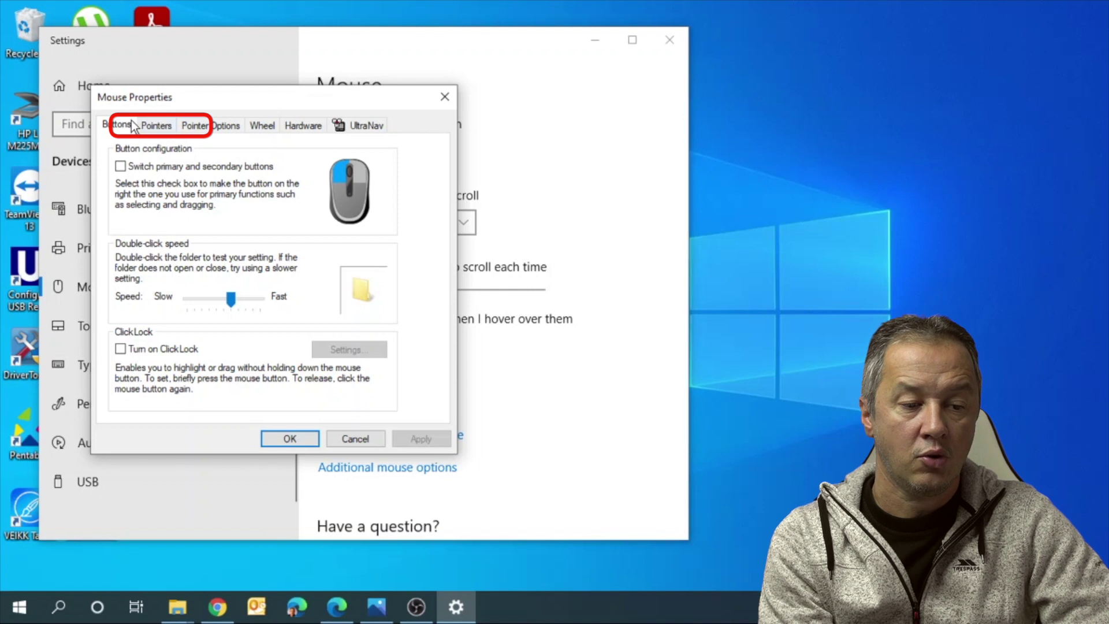
click(164, 127)
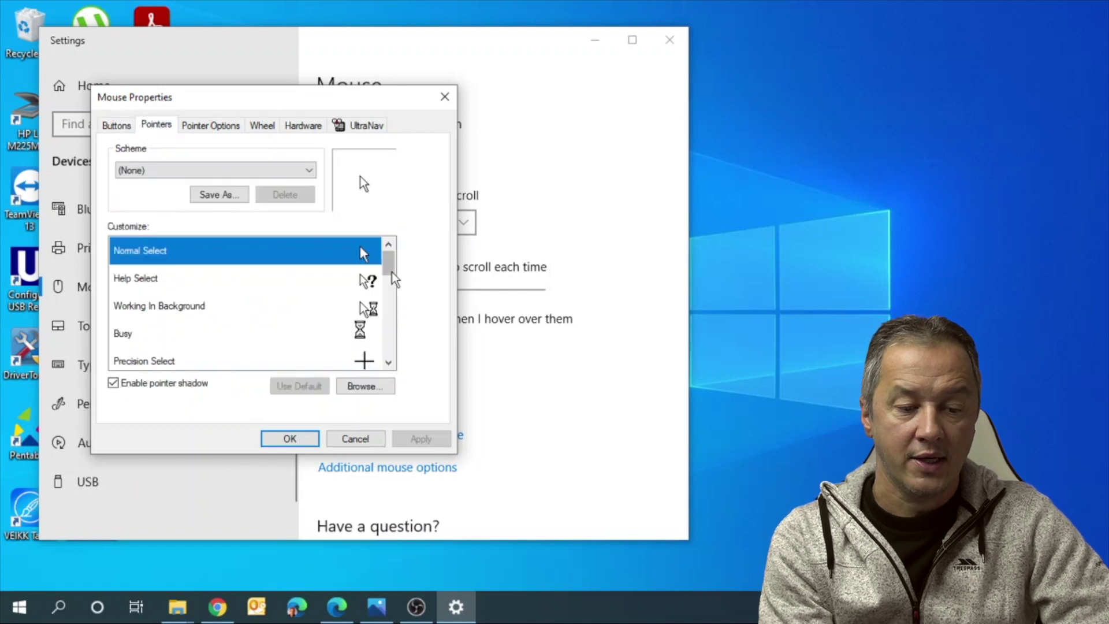
mouse_move(389, 265)
mouse_down()
mouse_move(392, 338)
mouse_move(402, 262)
mouse_up()
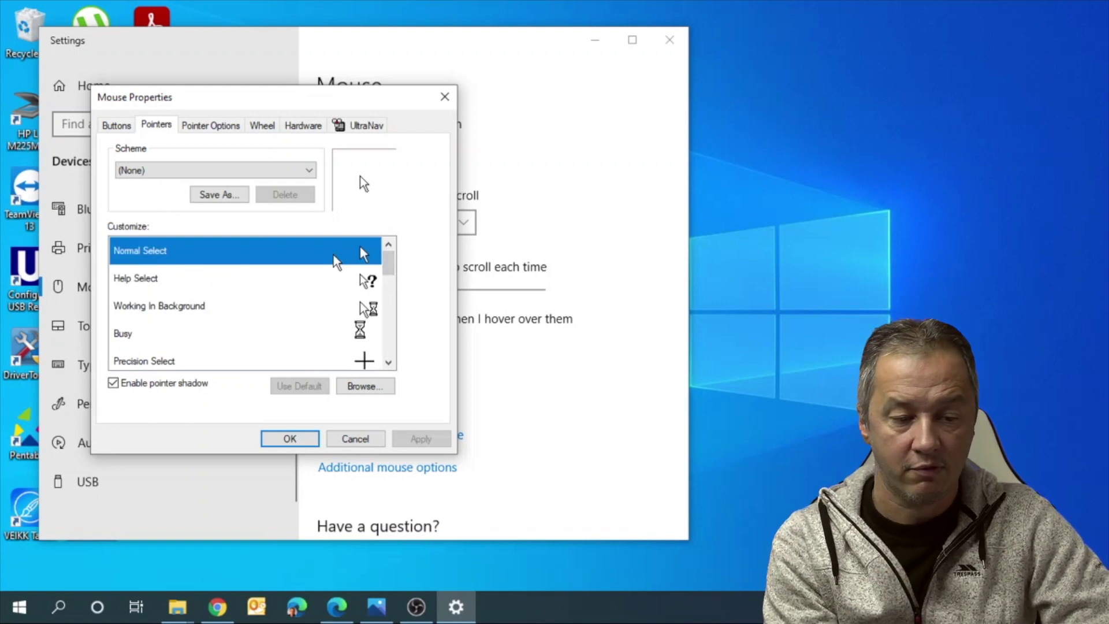
drag(257, 100, 868, 126)
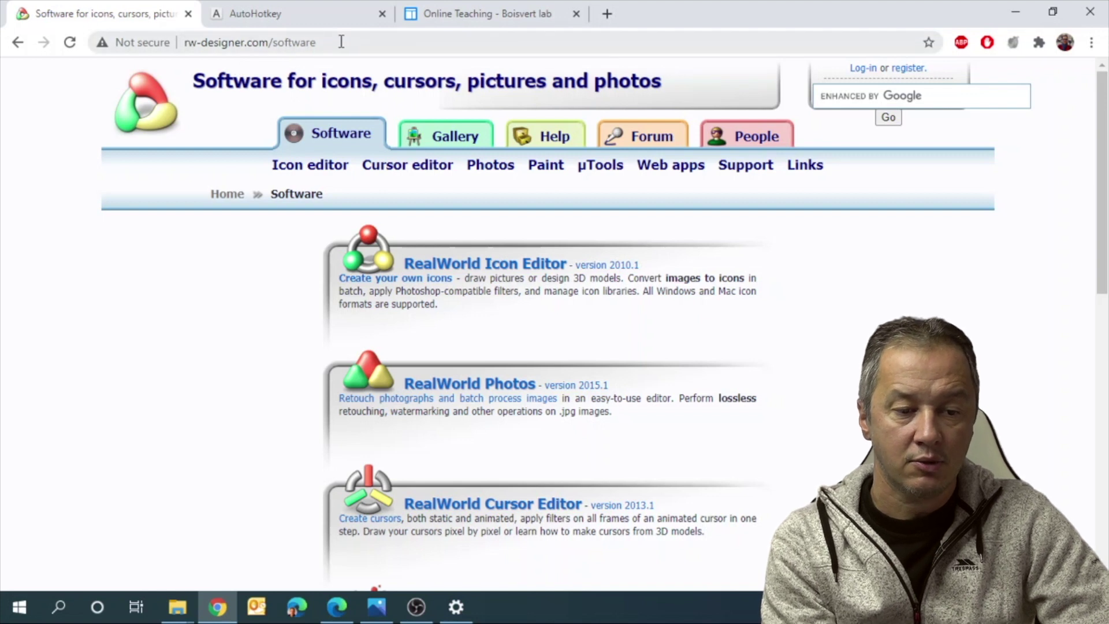
In Chrome, open the rw-designer.com gallery and search it for "highlight cursor"
click(468, 142)
scroll(527, 77, down, 3)
click(534, 70)
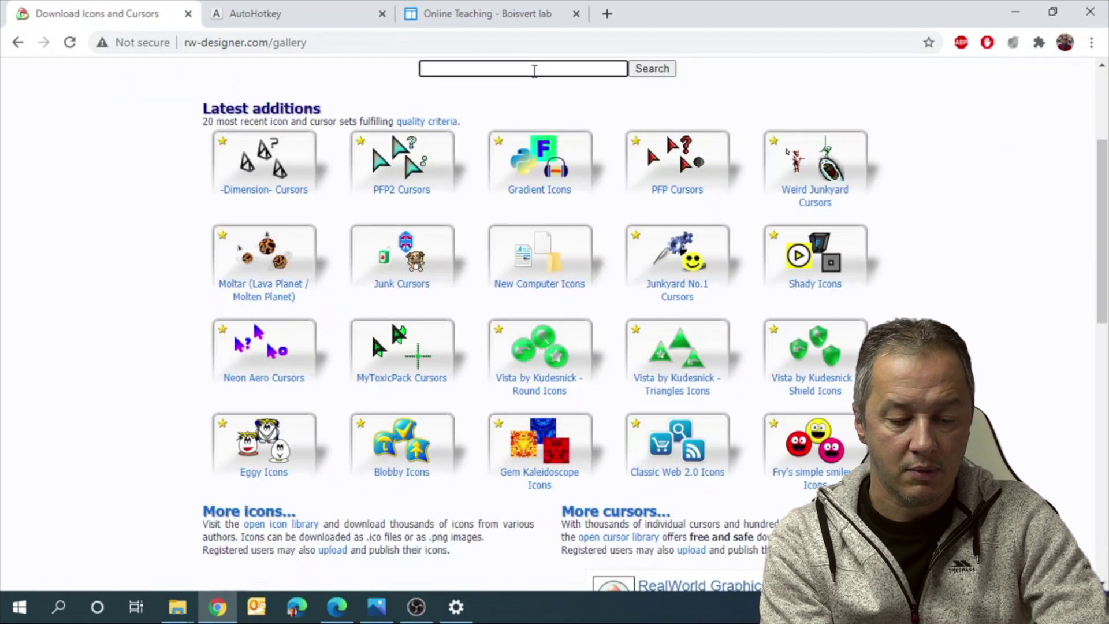
text(highlight cursor)
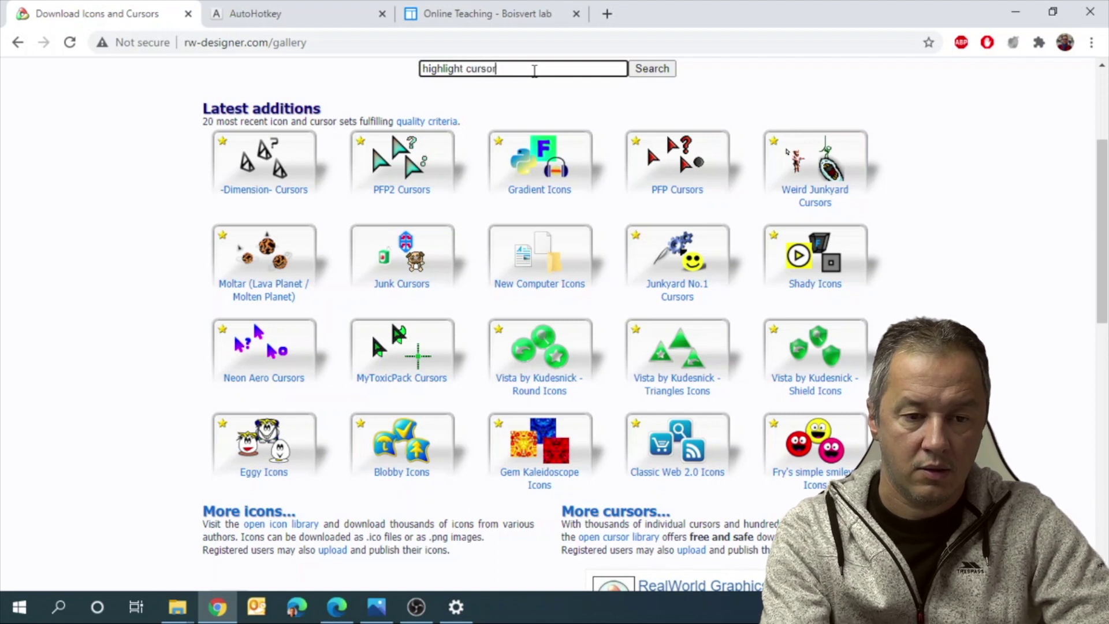
key(Return)
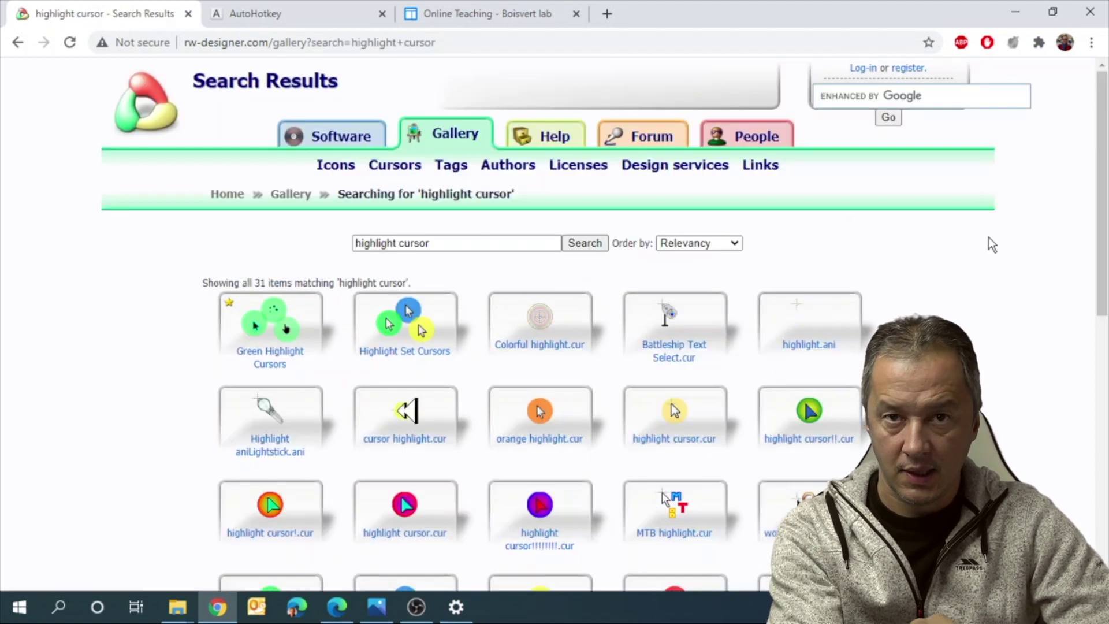
Download red highlight.cur from the search results and keep the pending AutoHotkey installer download
drag(1104, 258, 1094, 377)
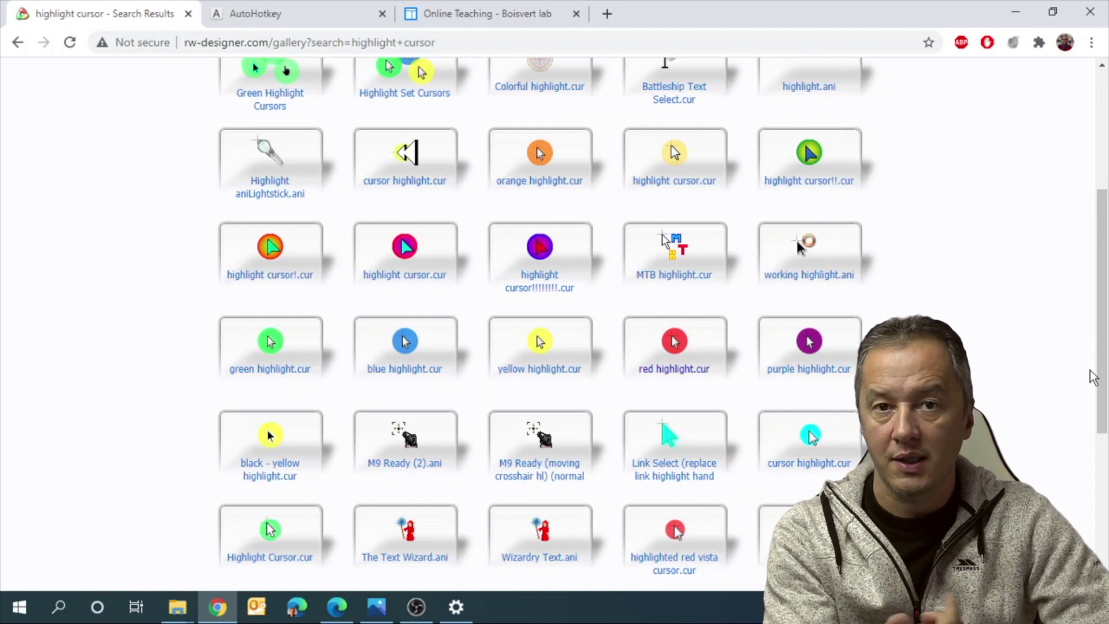
click(673, 342)
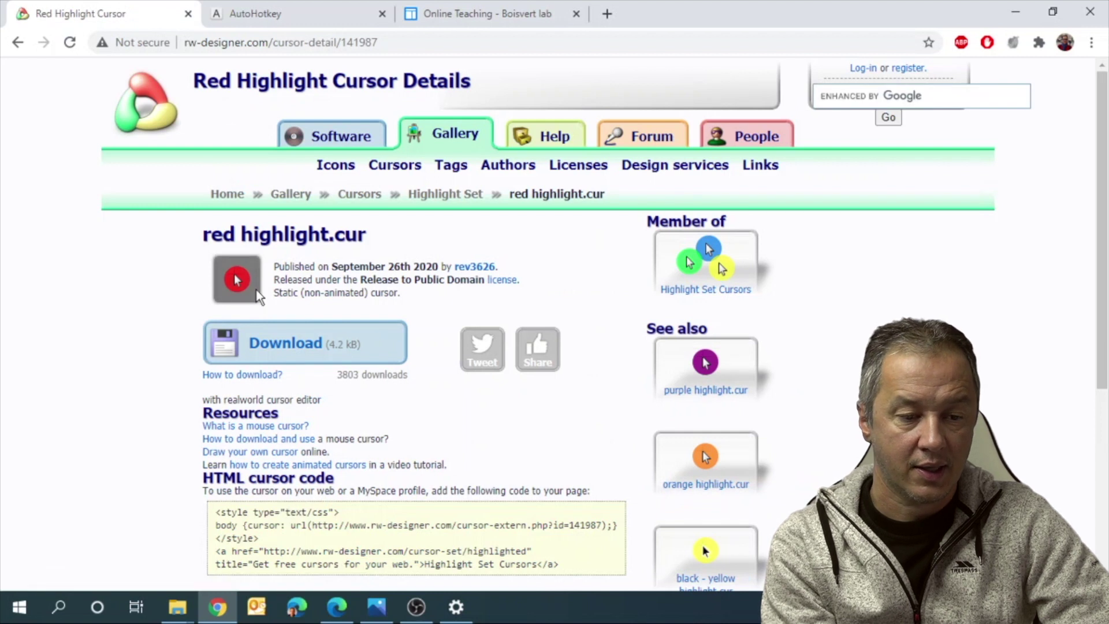
click(288, 346)
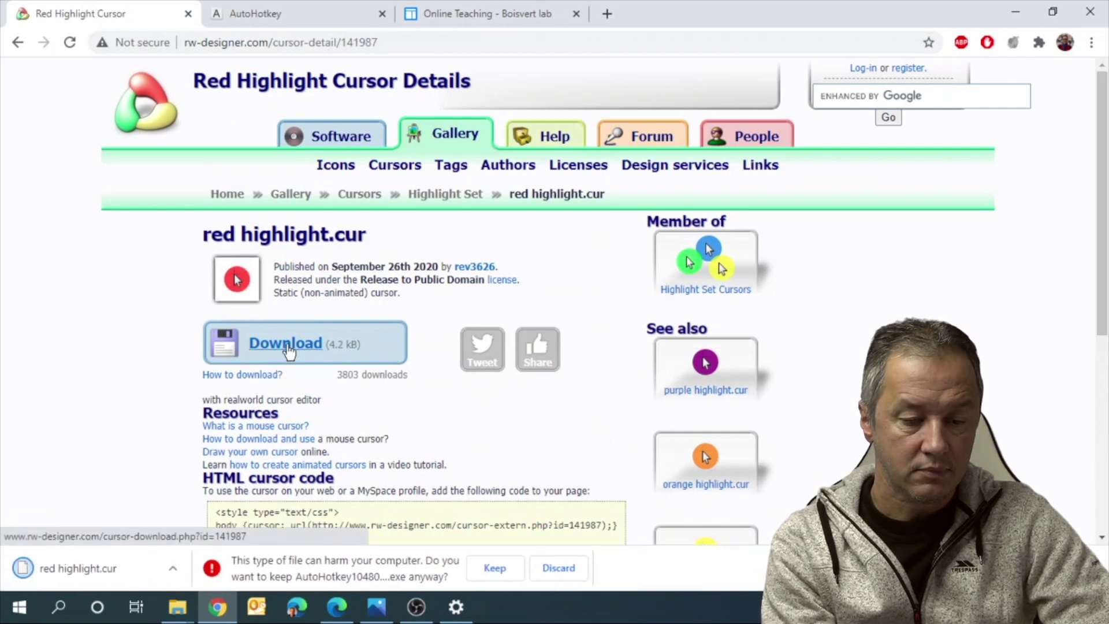
click(501, 575)
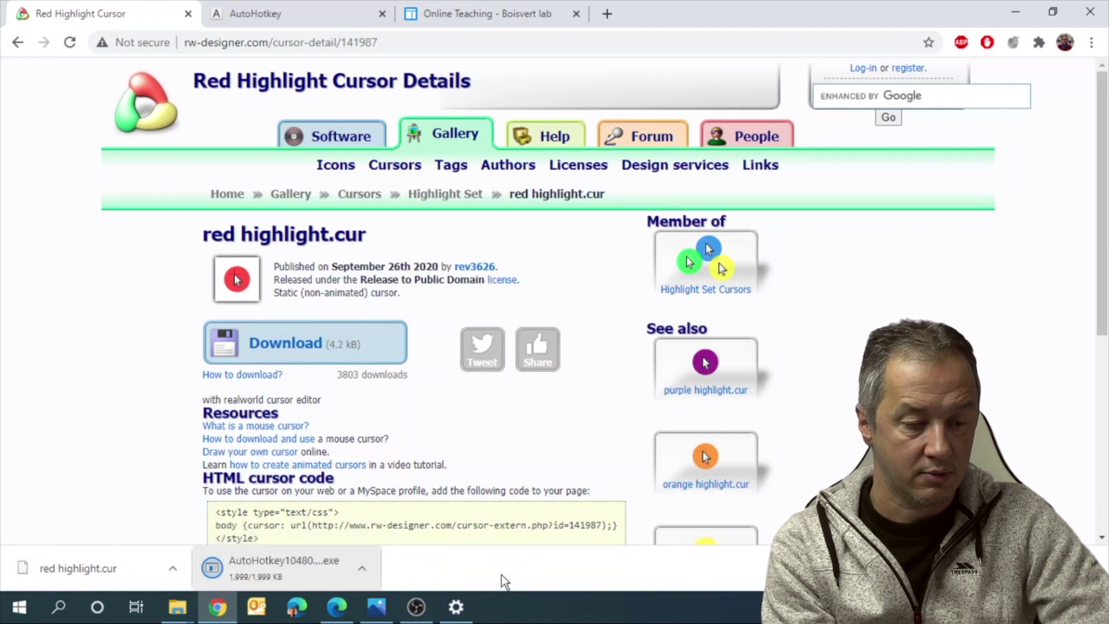
Show the downloaded red highlight.cur in its folder and copy it into C:\Windows\Cursors
click(173, 569)
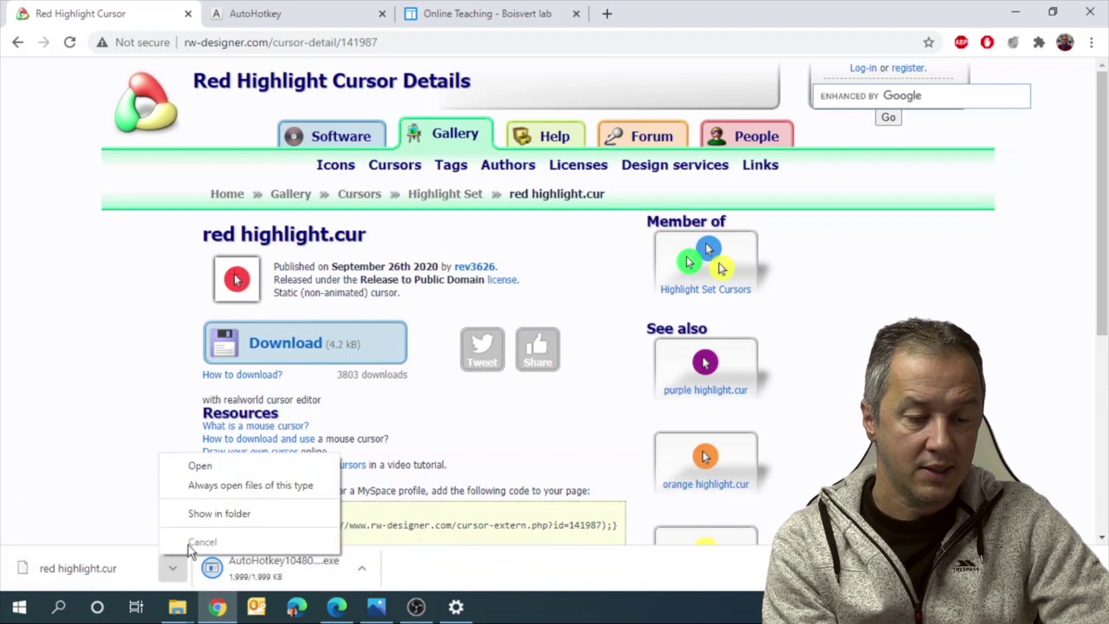
click(230, 513)
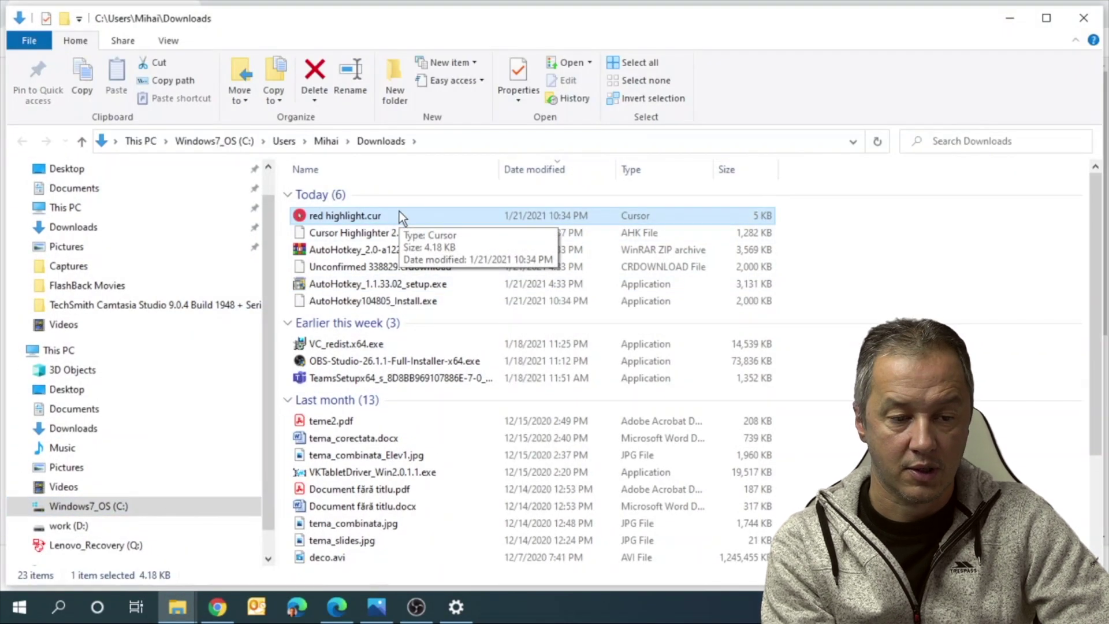
click(59, 350)
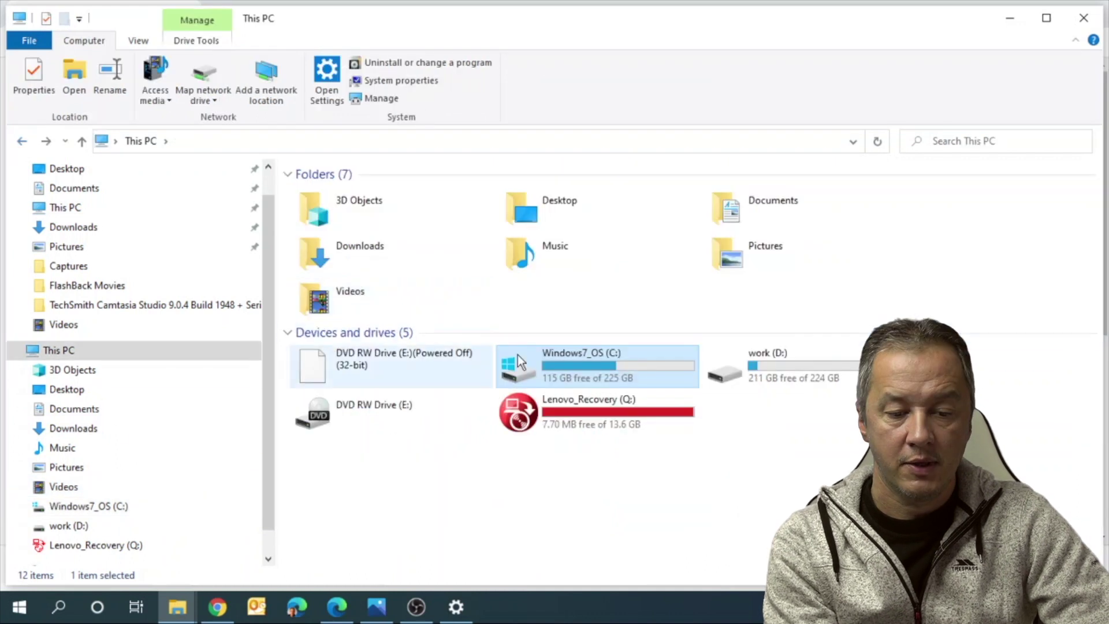
double_click(576, 354)
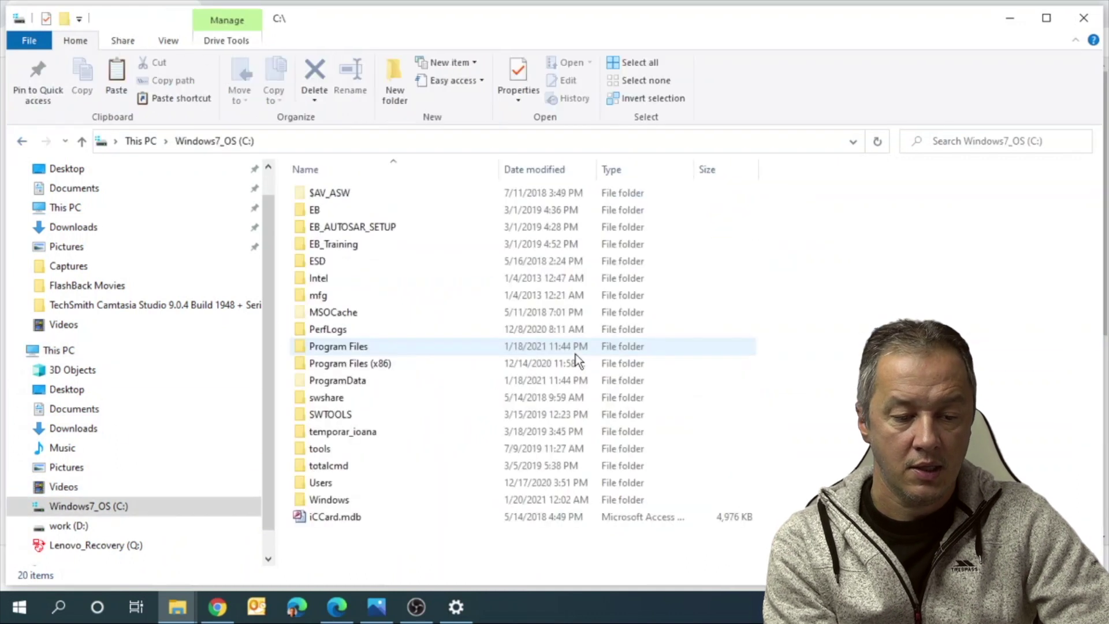
double_click(307, 495)
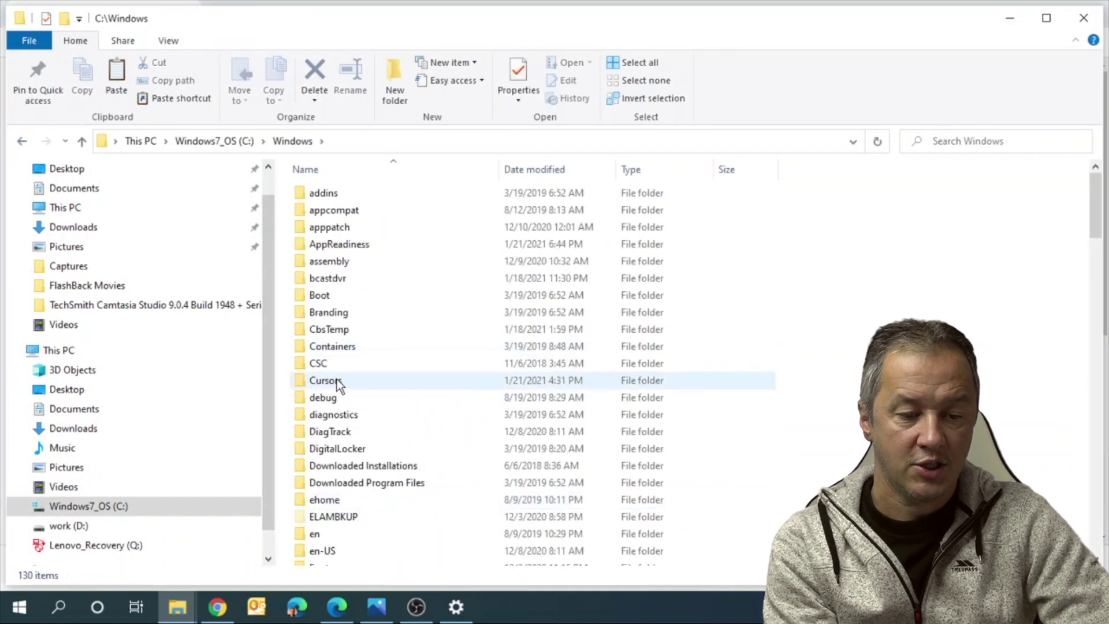
double_click(324, 380)
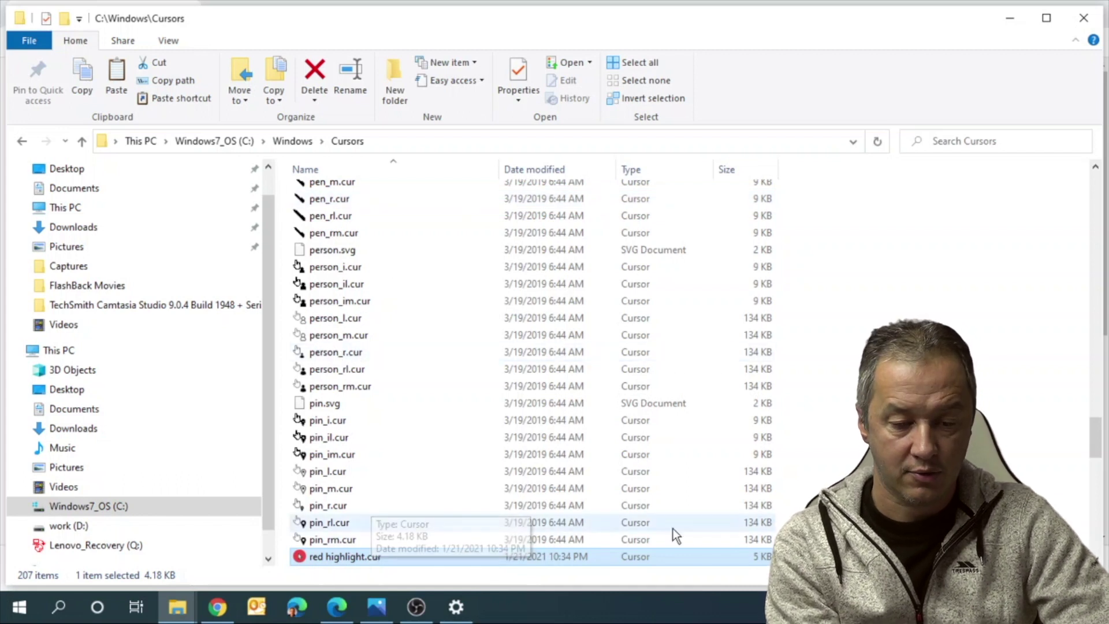
Back in the mouse pointer settings, assign red highlight.cur to the Normal Select pointer and apply it
click(459, 608)
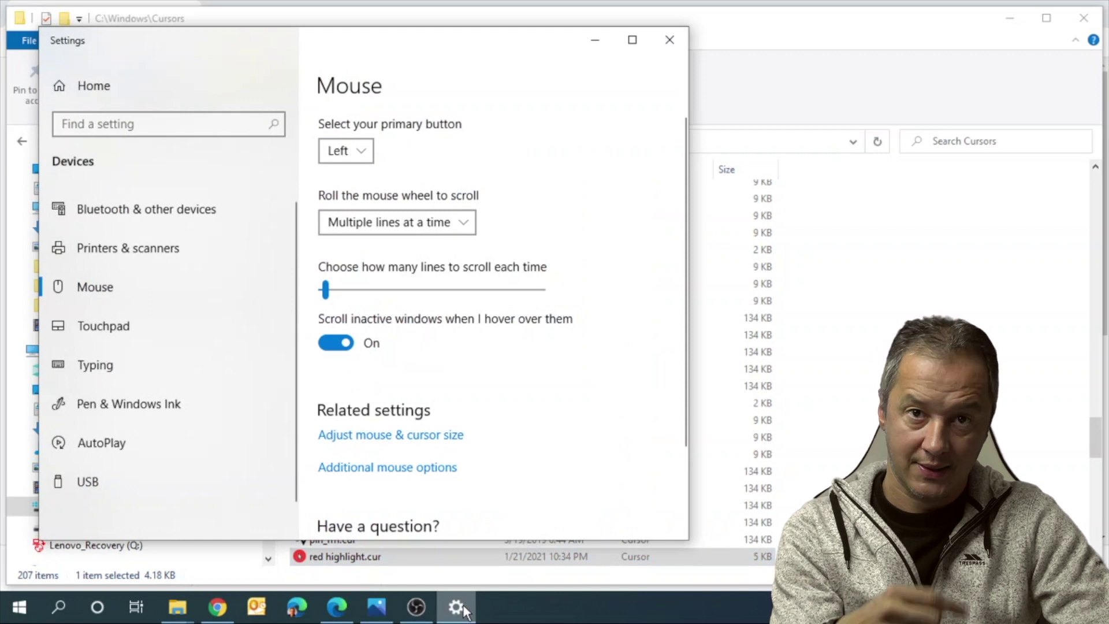
click(388, 475)
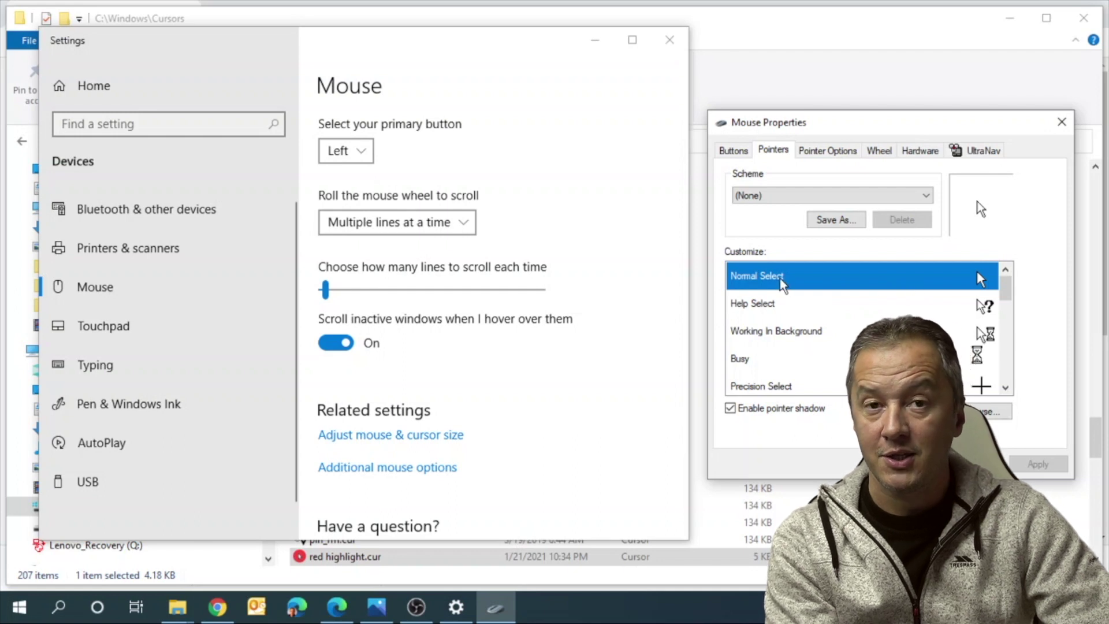
click(984, 411)
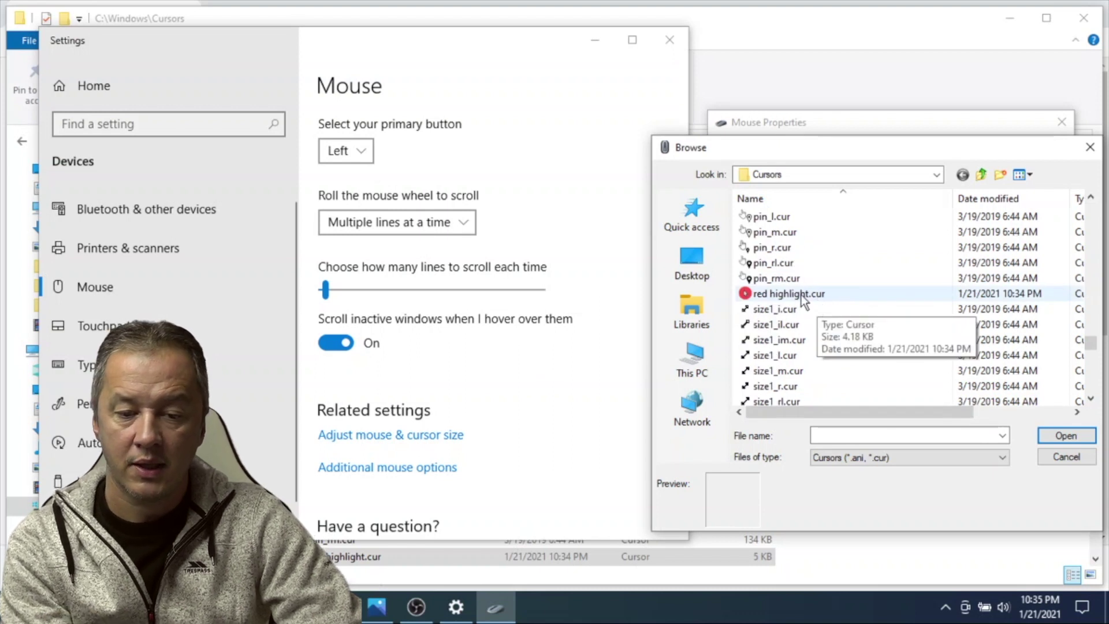
click(802, 295)
click(1066, 436)
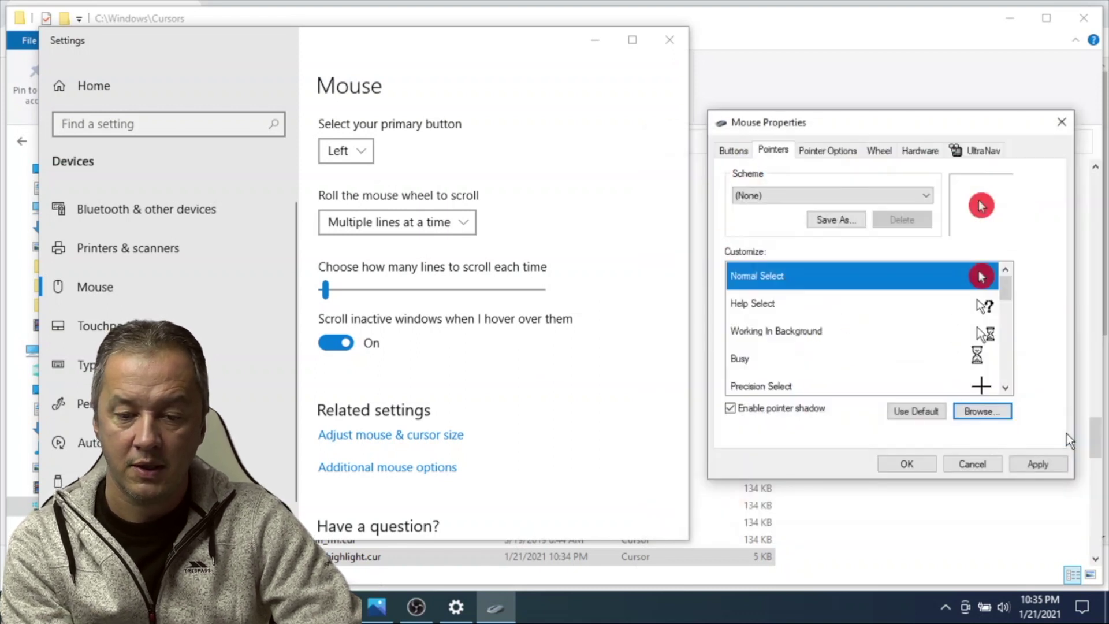
click(1037, 464)
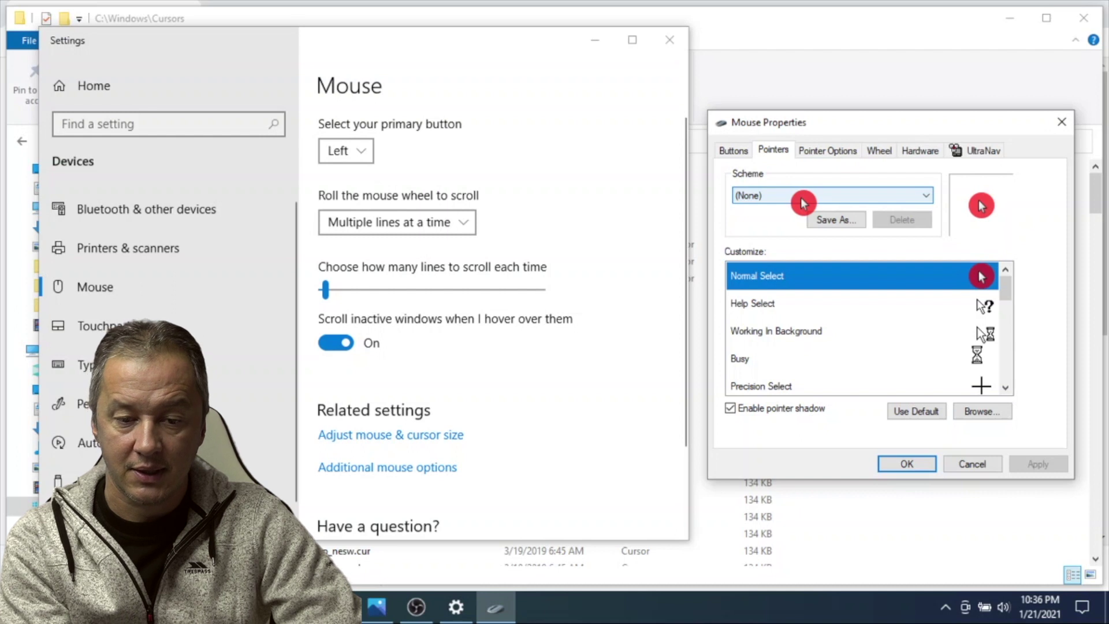
Save the customized pointers as a scheme named Aidu and close the mouse properties with the changes accepted
click(836, 220)
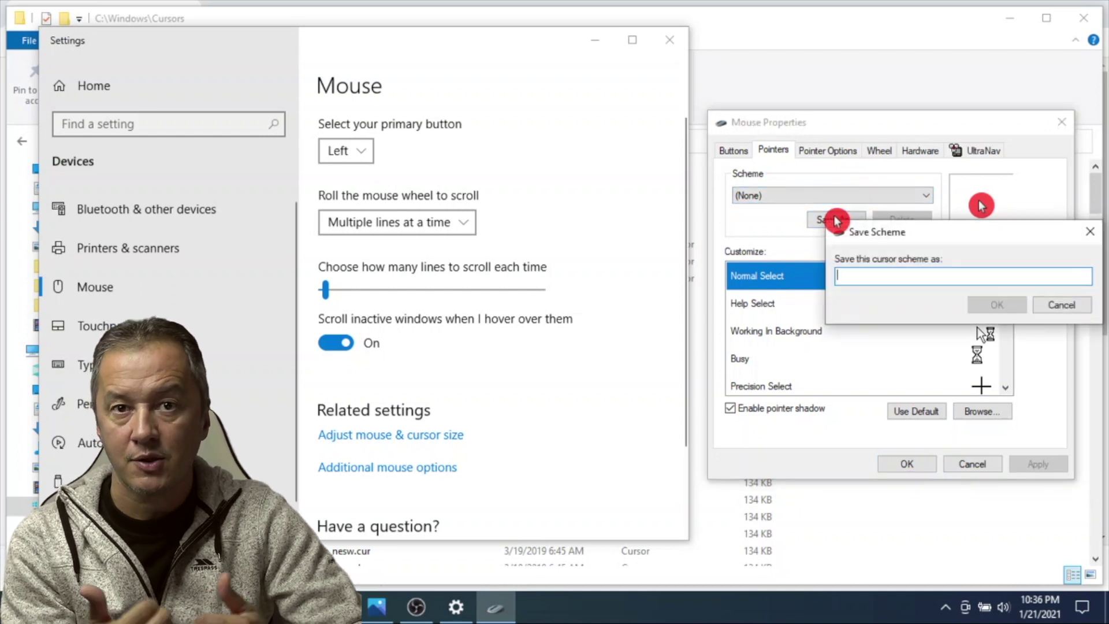
text(Aidu)
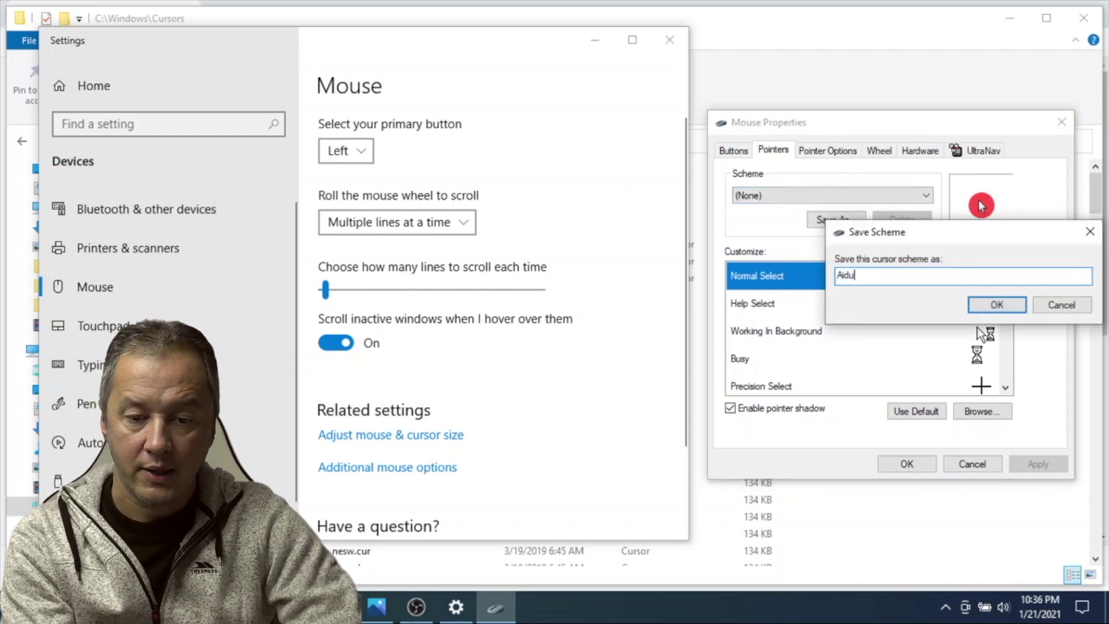
click(1010, 308)
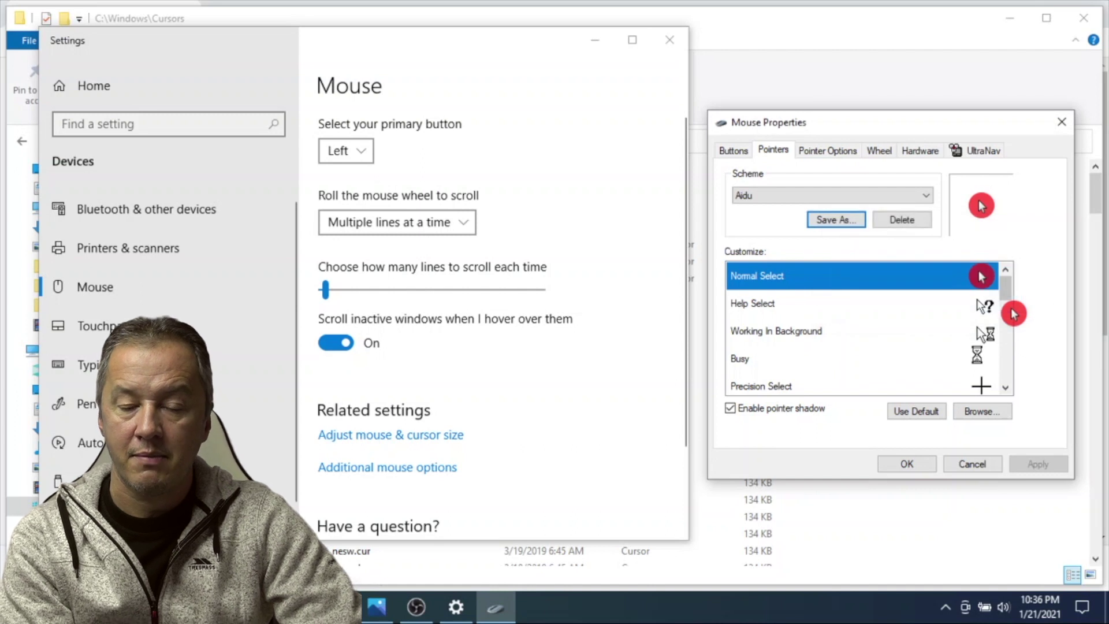
click(896, 464)
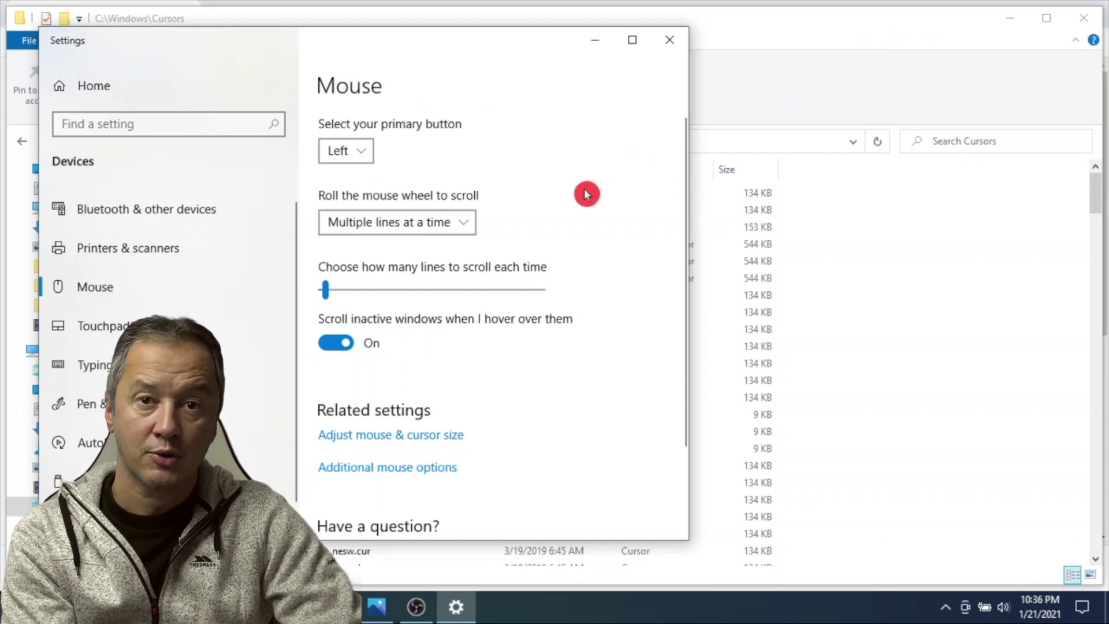
Reopen the mouse pointer settings, switch the pointer scheme to (None) and apply it
click(371, 468)
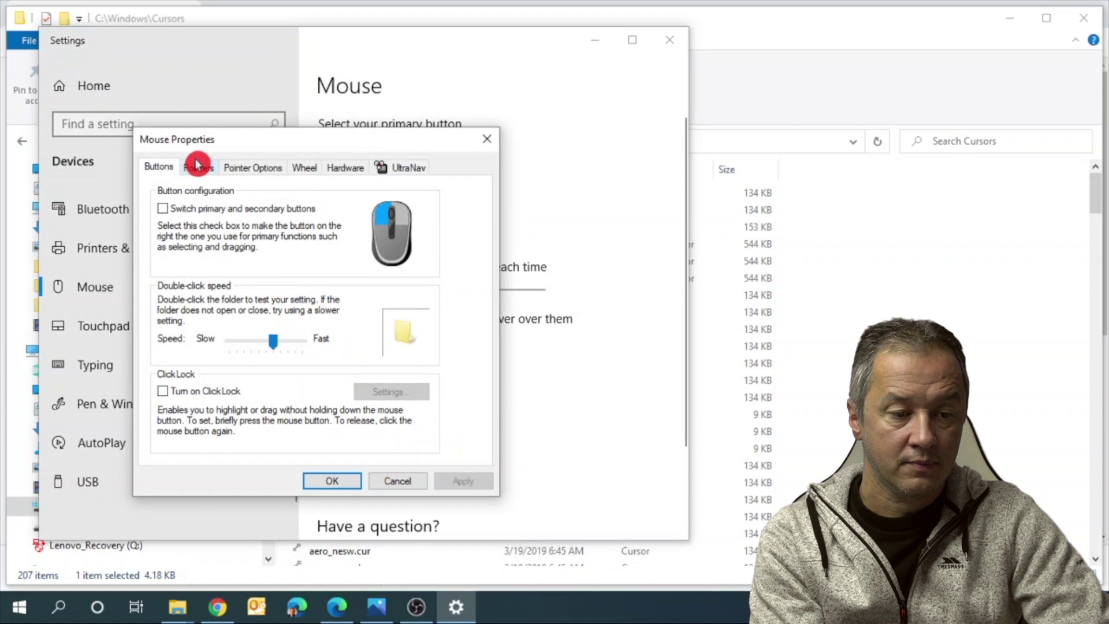
click(198, 169)
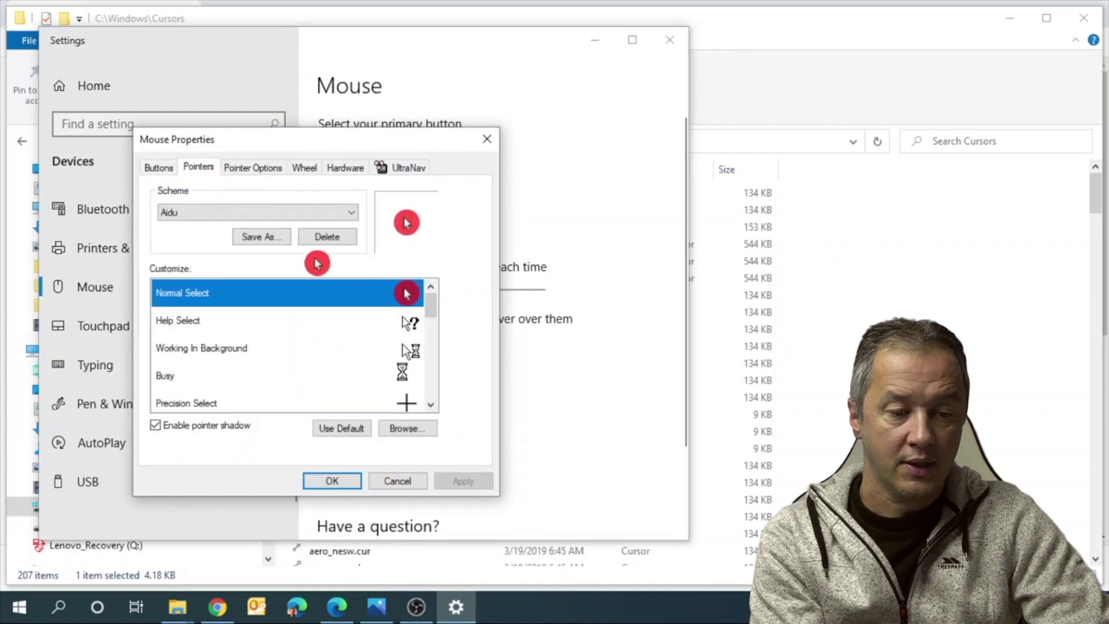
click(252, 218)
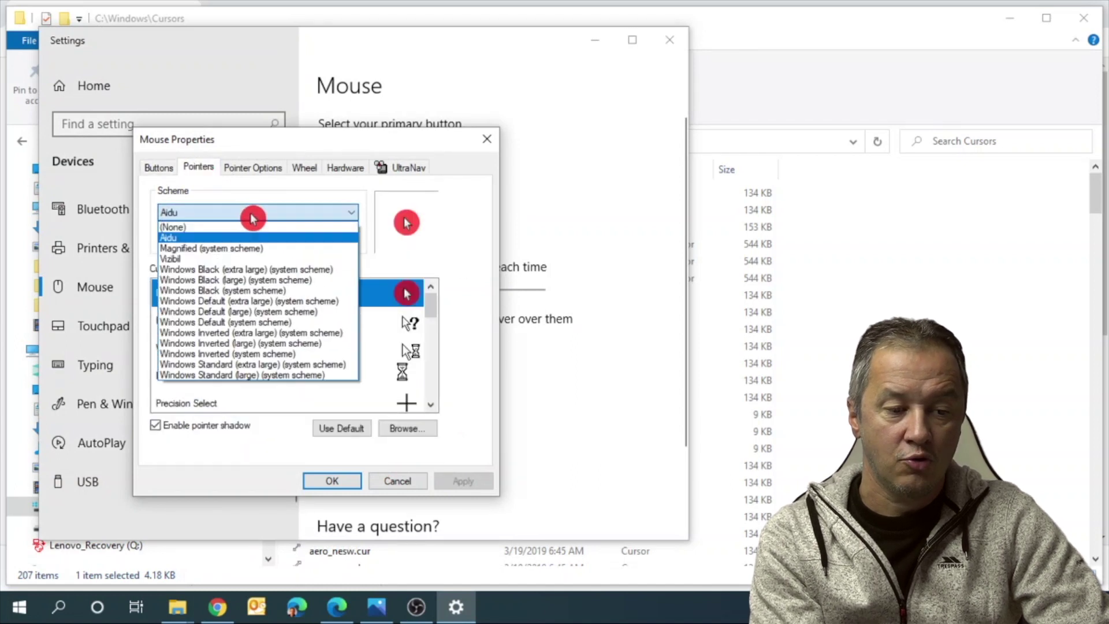
click(219, 228)
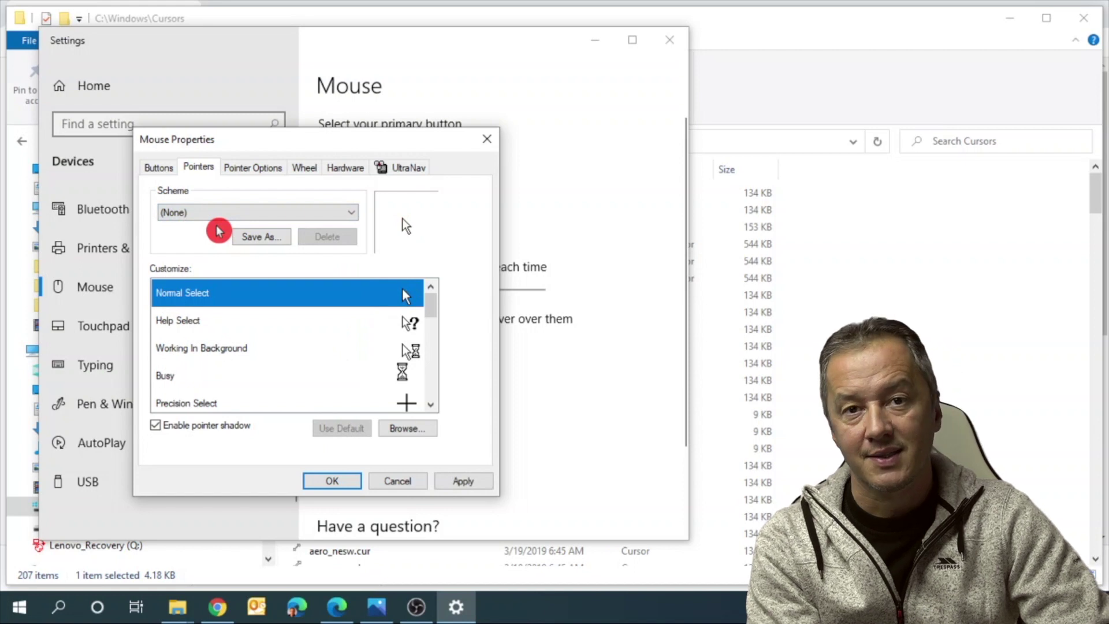
click(456, 482)
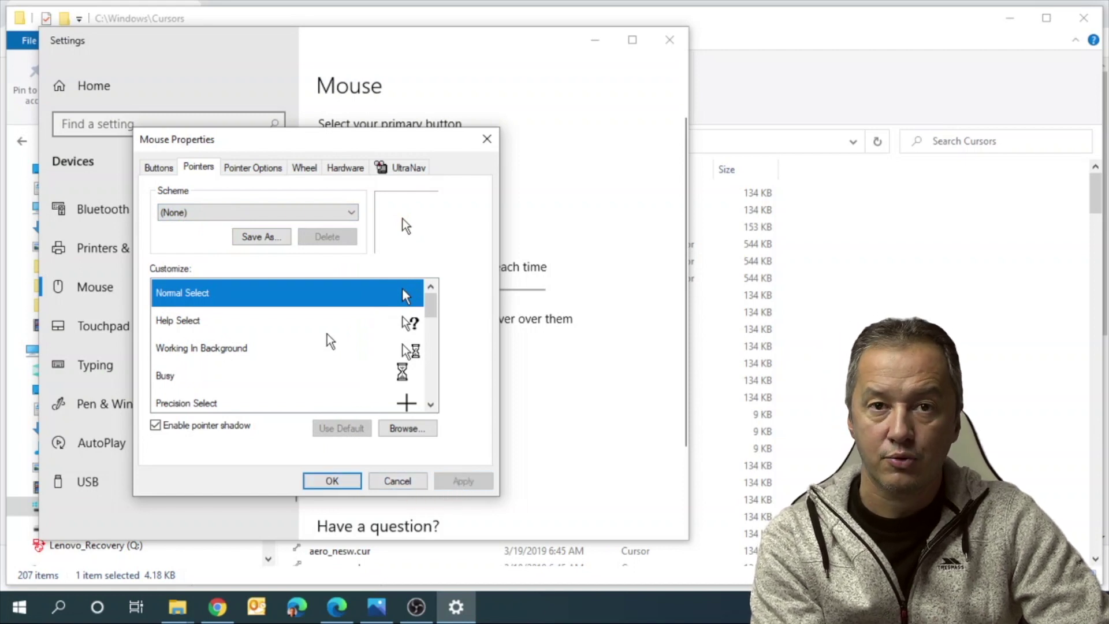
Switch the pointer scheme to Aidu and apply it
click(260, 215)
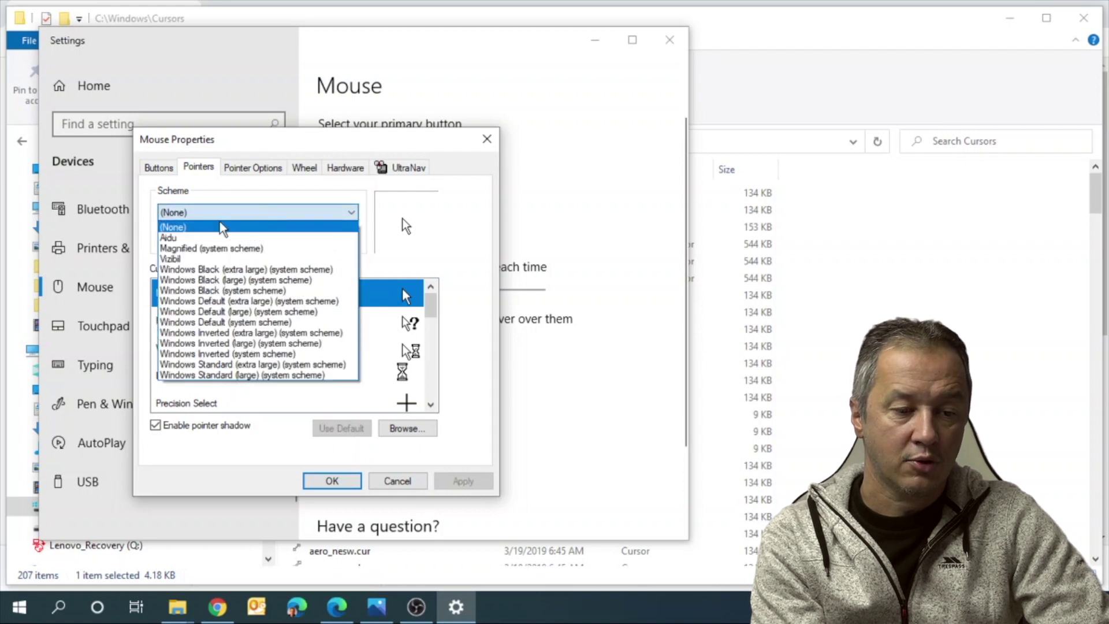
click(191, 238)
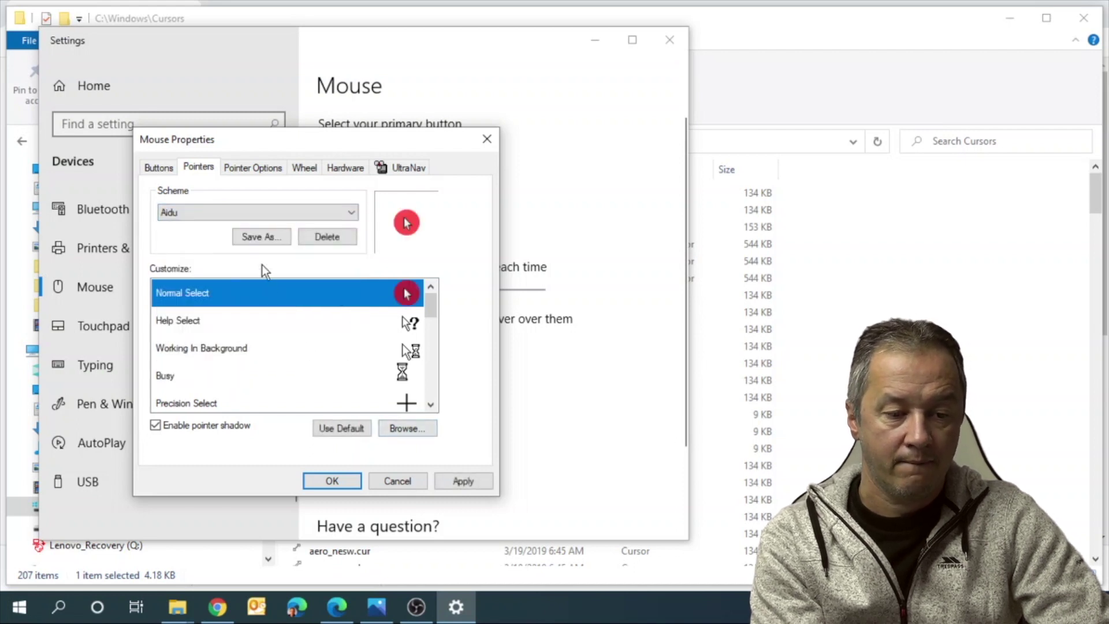
click(462, 481)
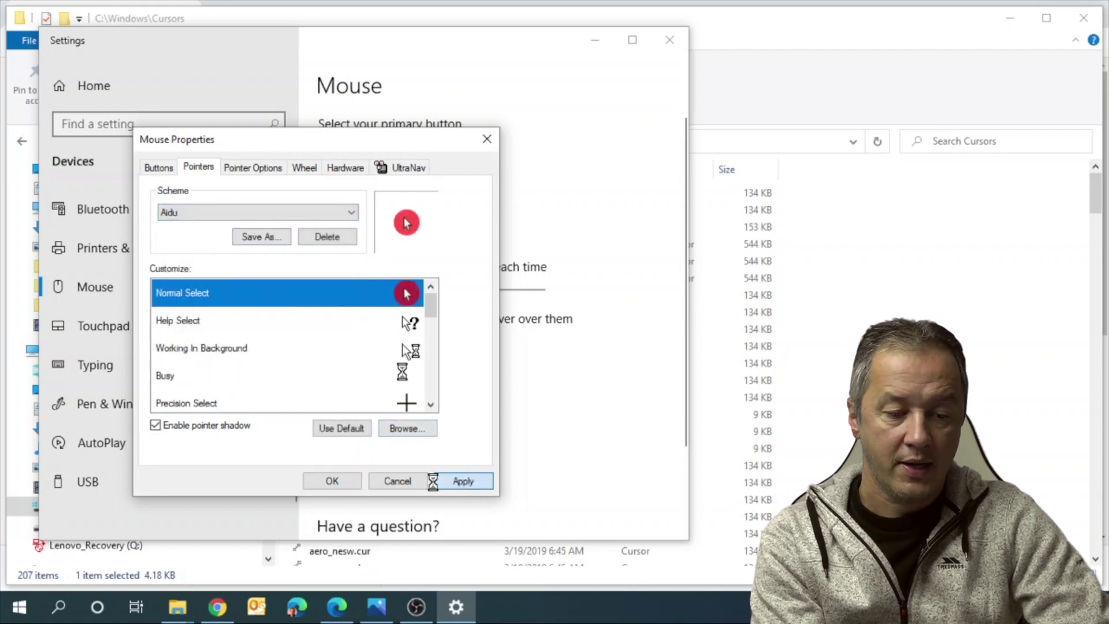
Accept the mouse properties, close the mouse settings and minimize the Cursors folder window
click(338, 481)
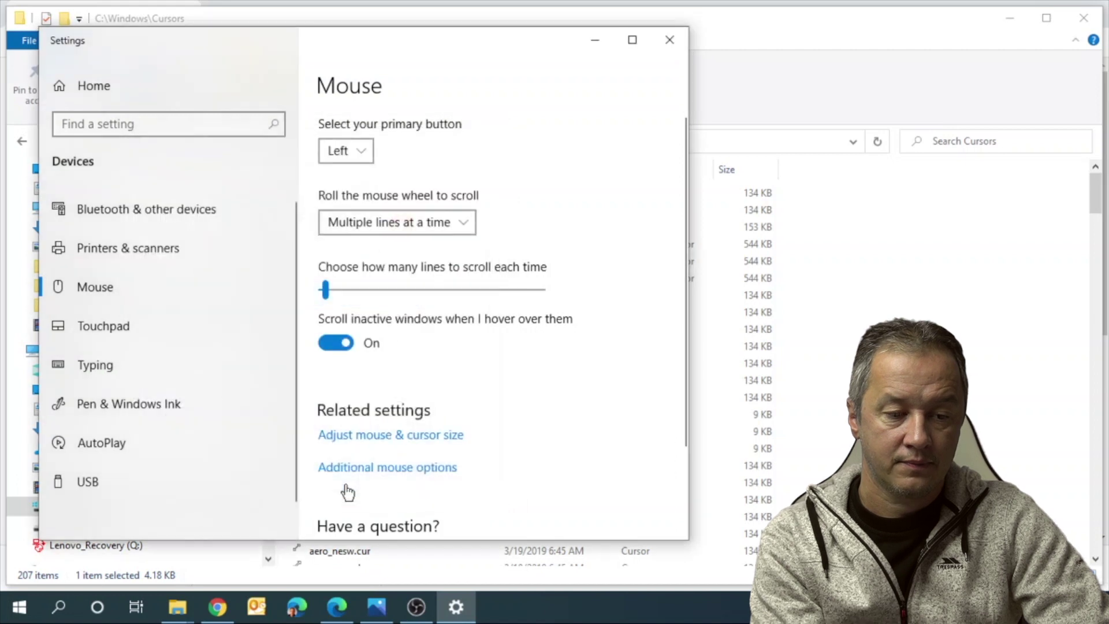
click(680, 35)
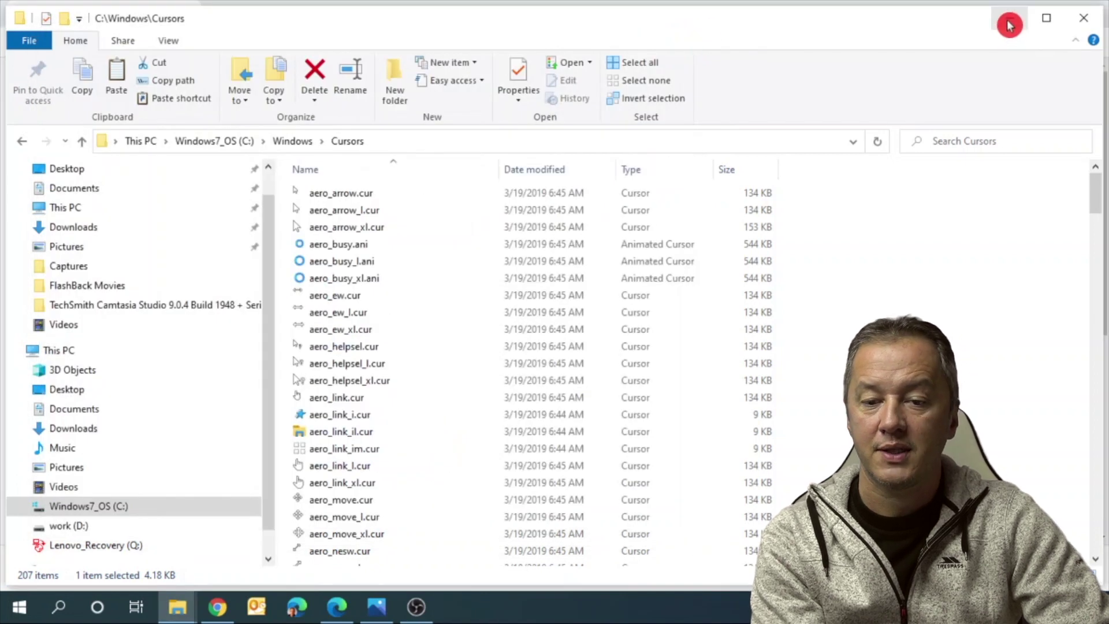
click(1010, 20)
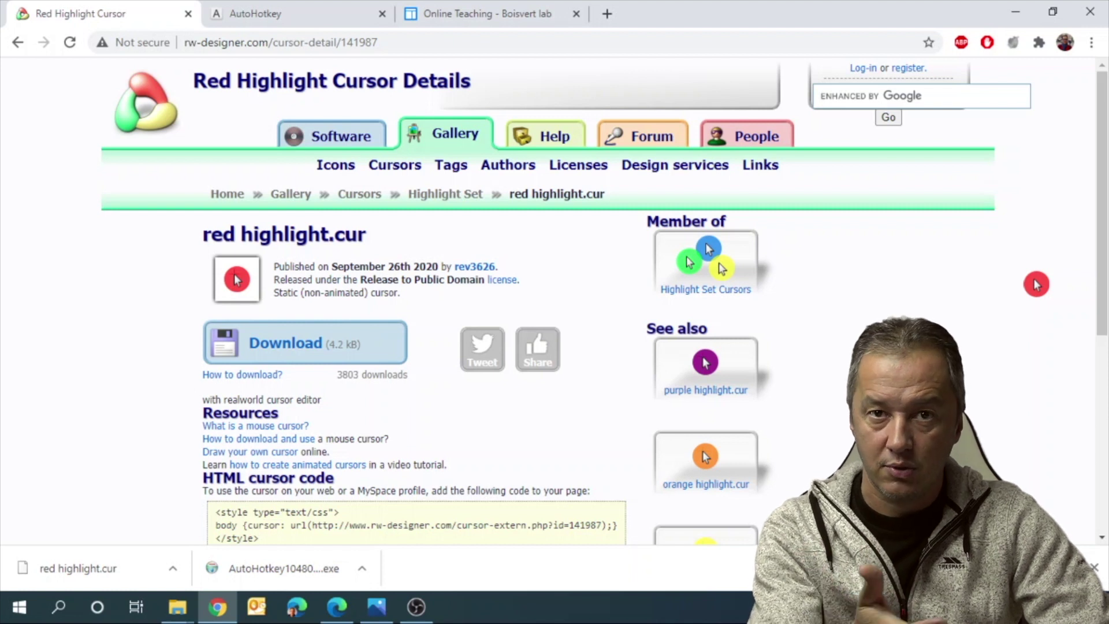
Switch to OBS and turn off Capture Cursor in the properties of the Display Capture source
click(417, 608)
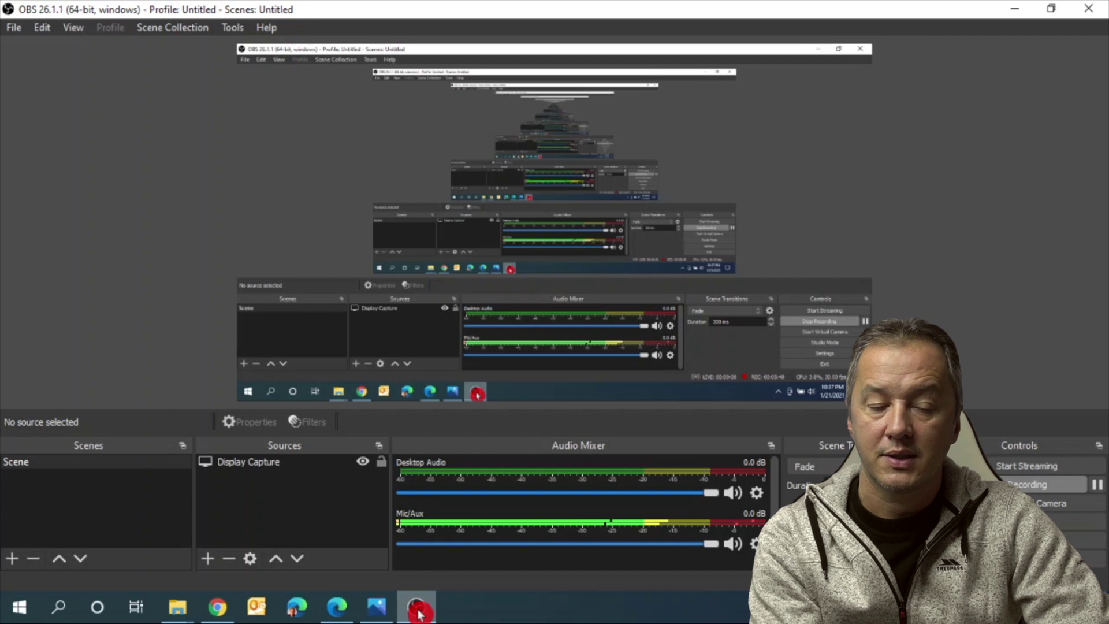
click(256, 467)
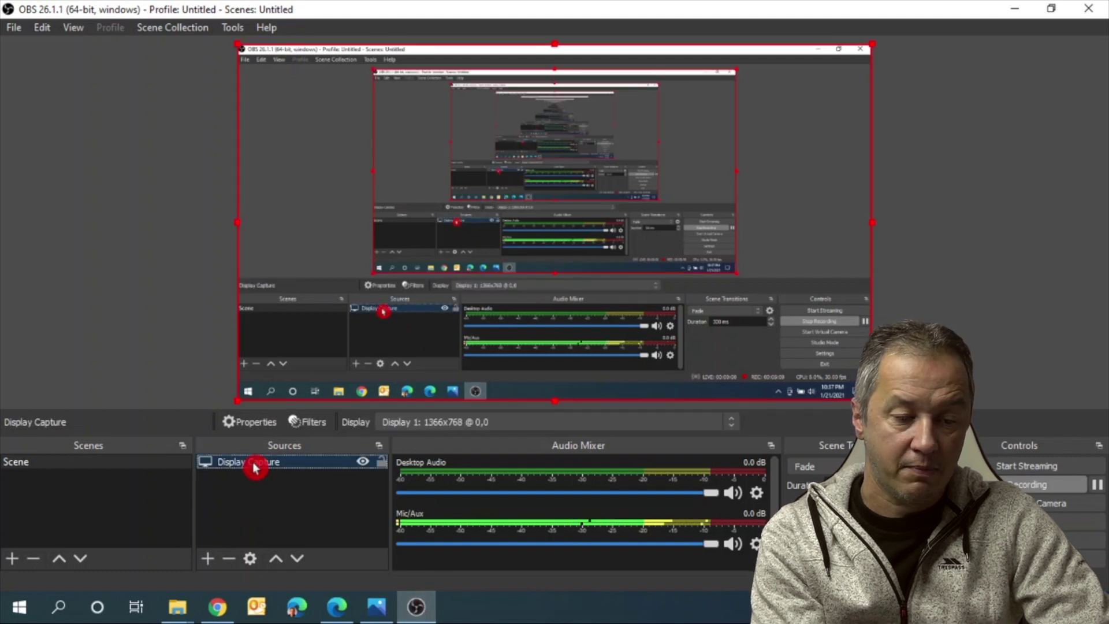
click(248, 424)
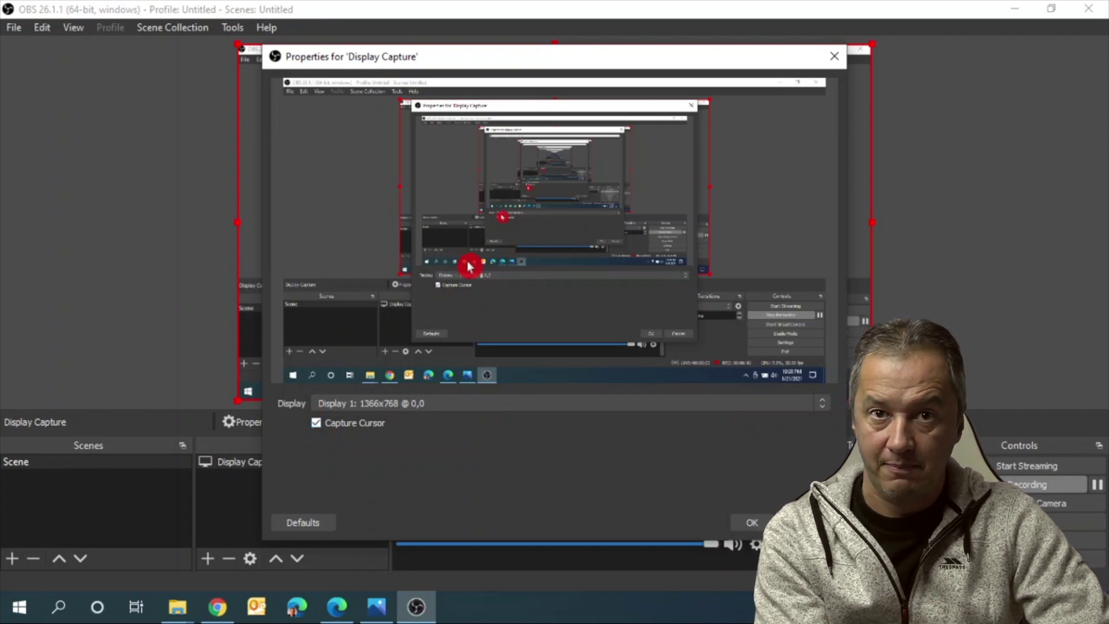
click(317, 425)
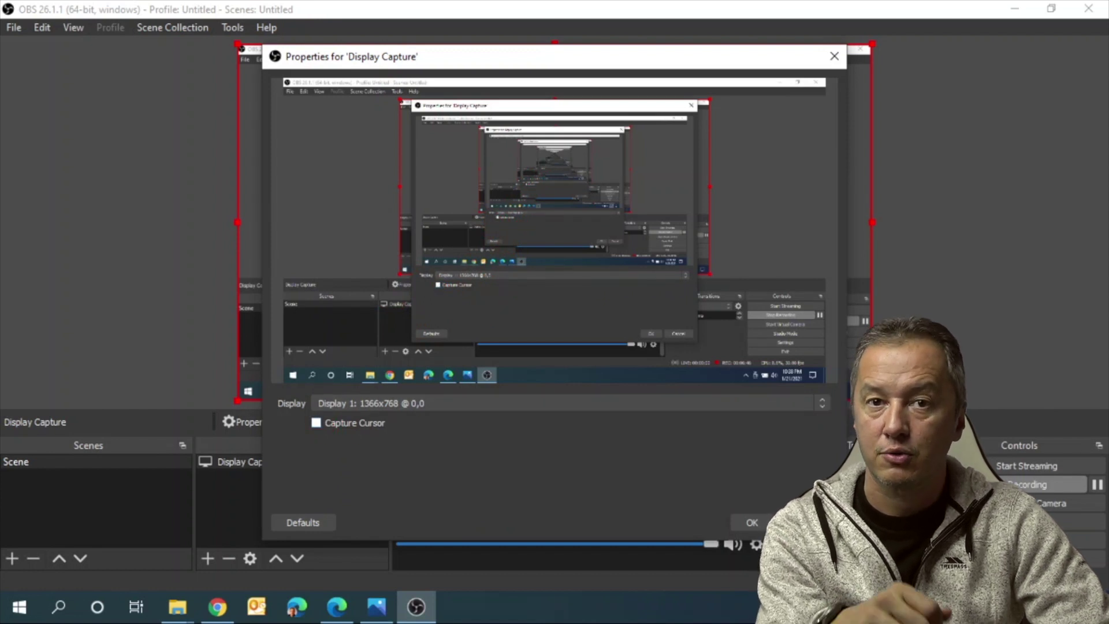
click(752, 522)
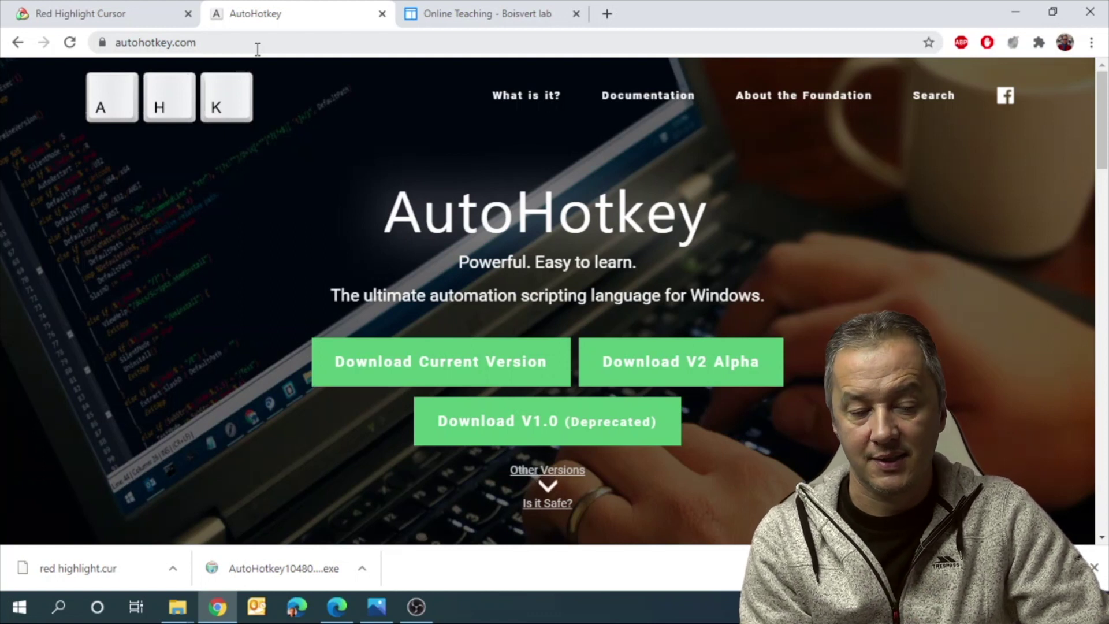
In Chrome, download the current version of AutoHotkey and the Cursor Highlighter 2.2.ahk script linked on the Online Teaching page
click(403, 366)
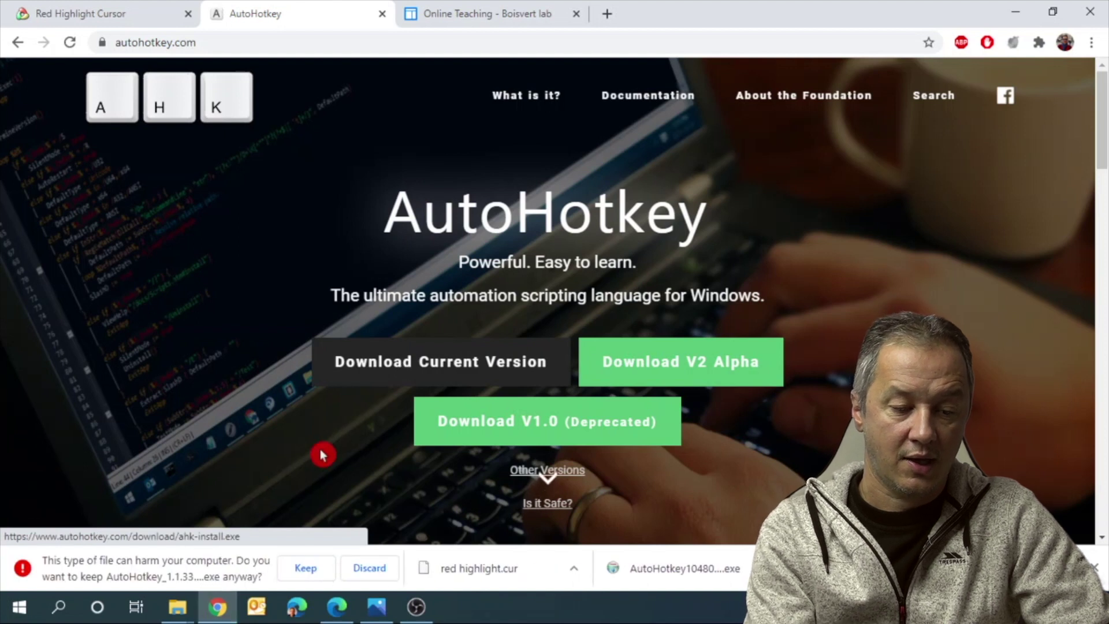
click(516, 20)
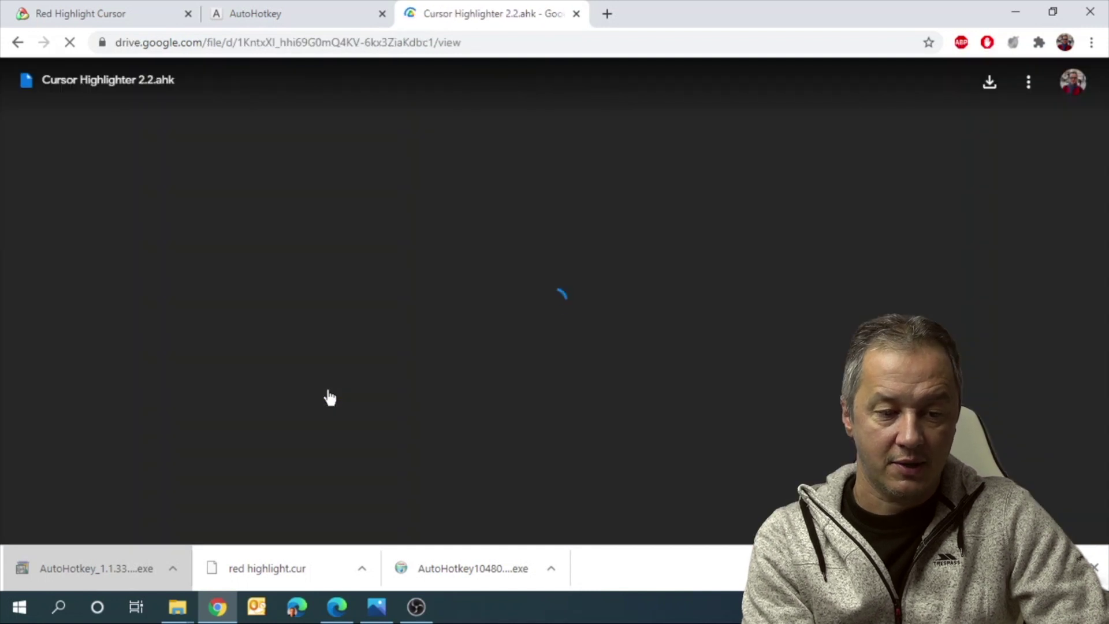
click(464, 260)
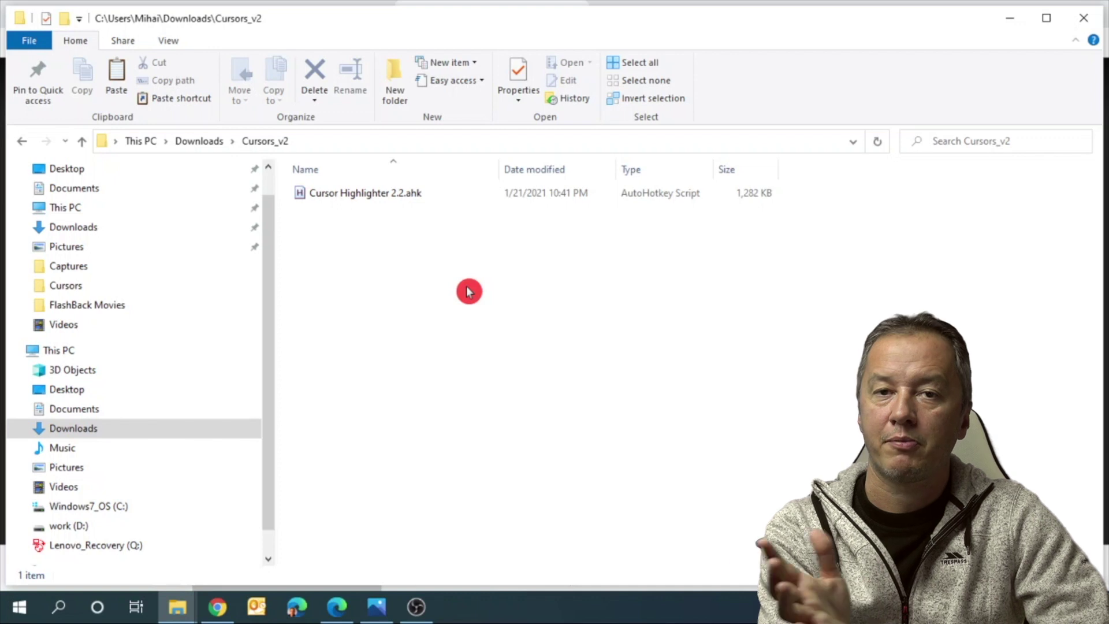
click(341, 193)
click(492, 316)
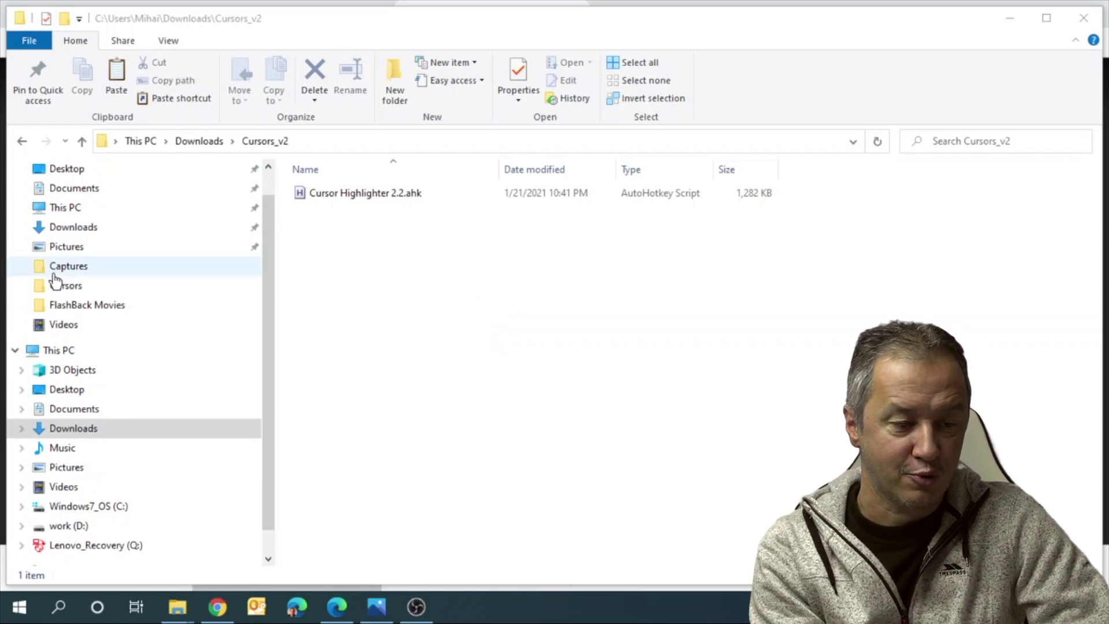
Search Windows for mouse, open the additional pointer settings, set the pointer scheme to (None), apply it and close the settings
key(super)
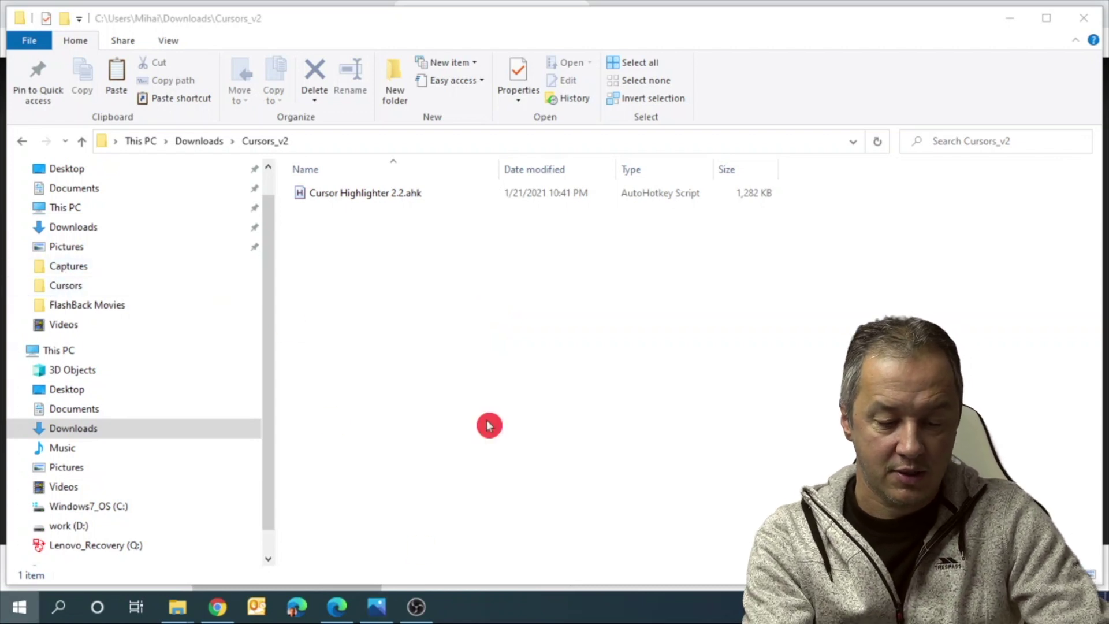
text(mouse)
key(Return)
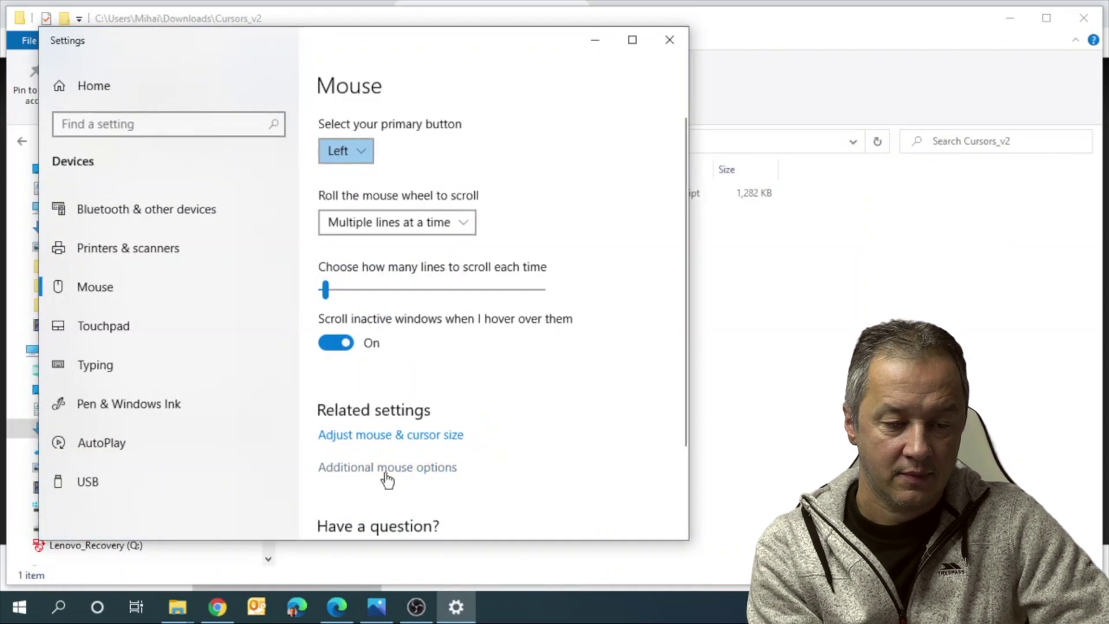
click(386, 468)
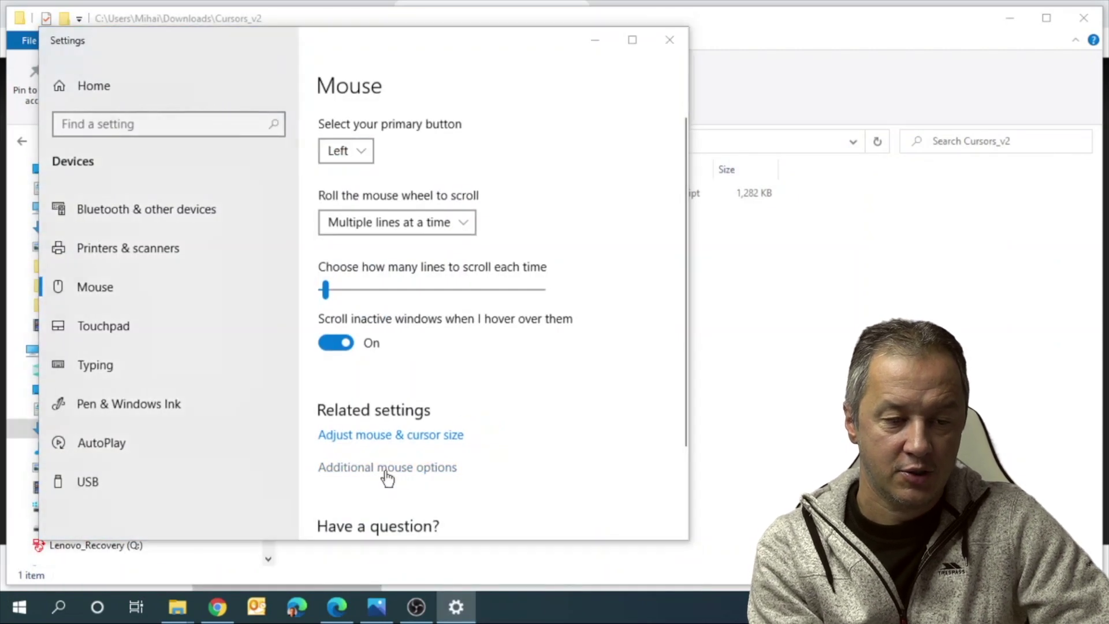
click(95, 62)
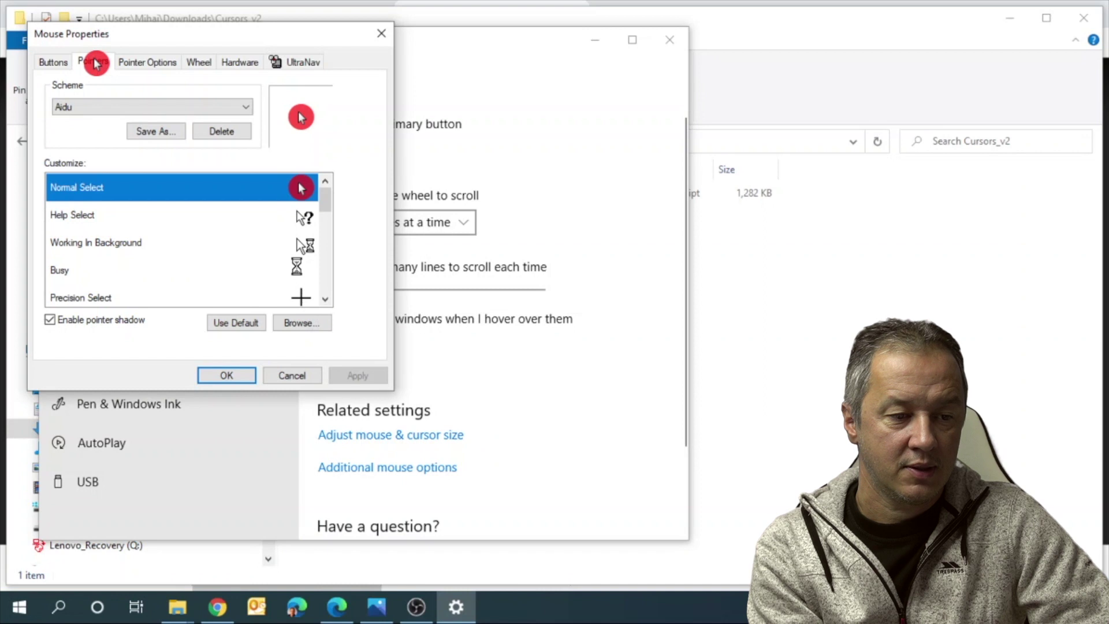
click(91, 106)
click(91, 122)
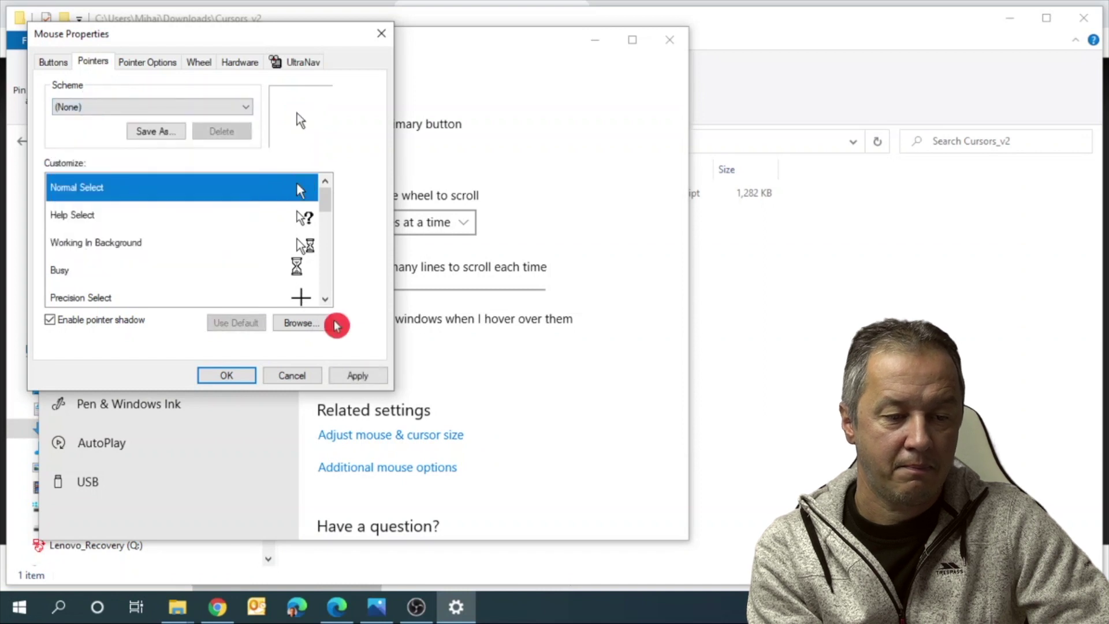
click(359, 375)
click(252, 374)
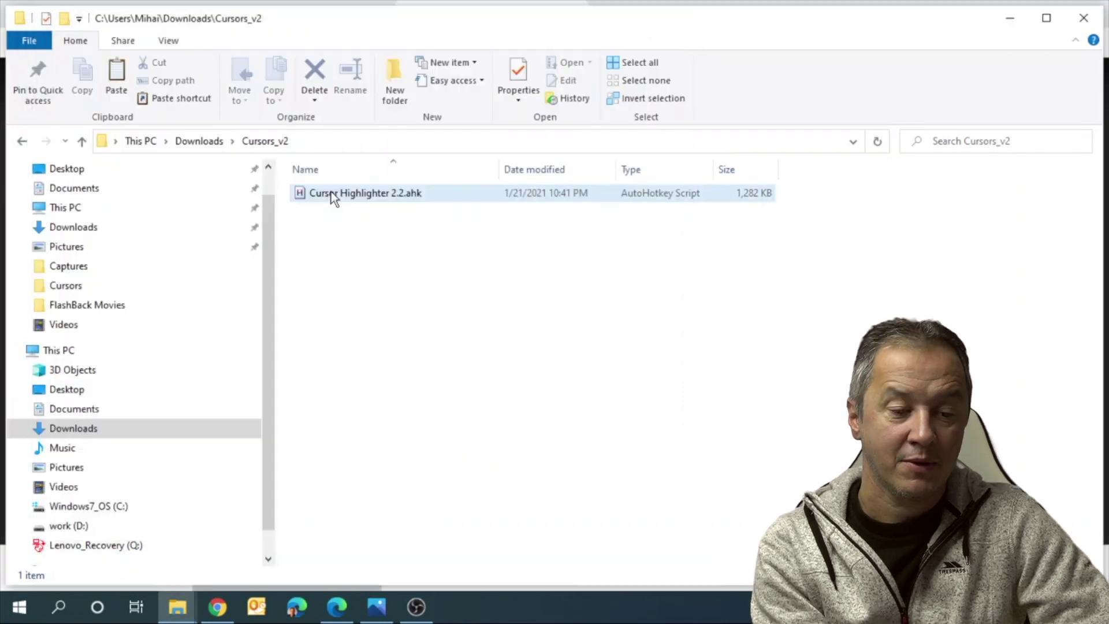
Run Cursor Highlighter 2.2.ahk and let it create a new settings file with the default settings
click(331, 192)
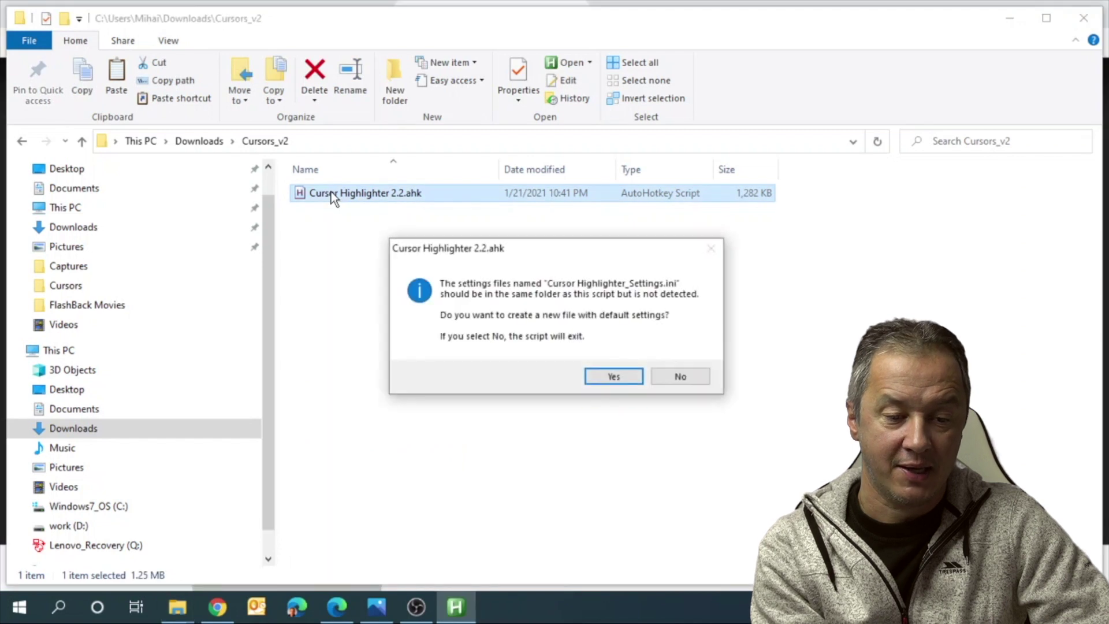
click(626, 375)
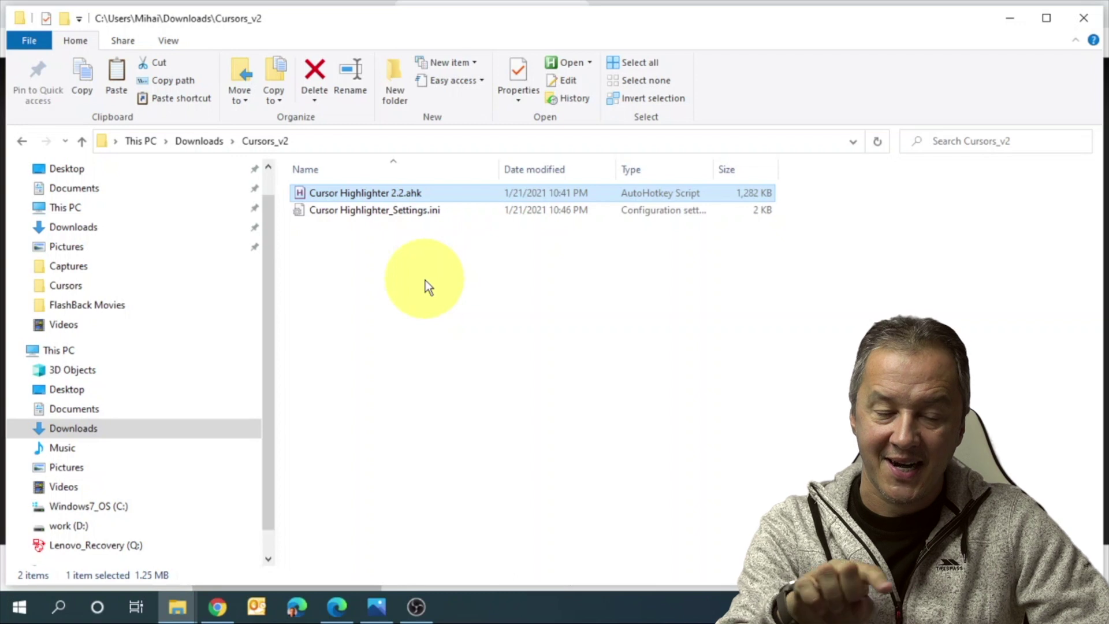
click(409, 335)
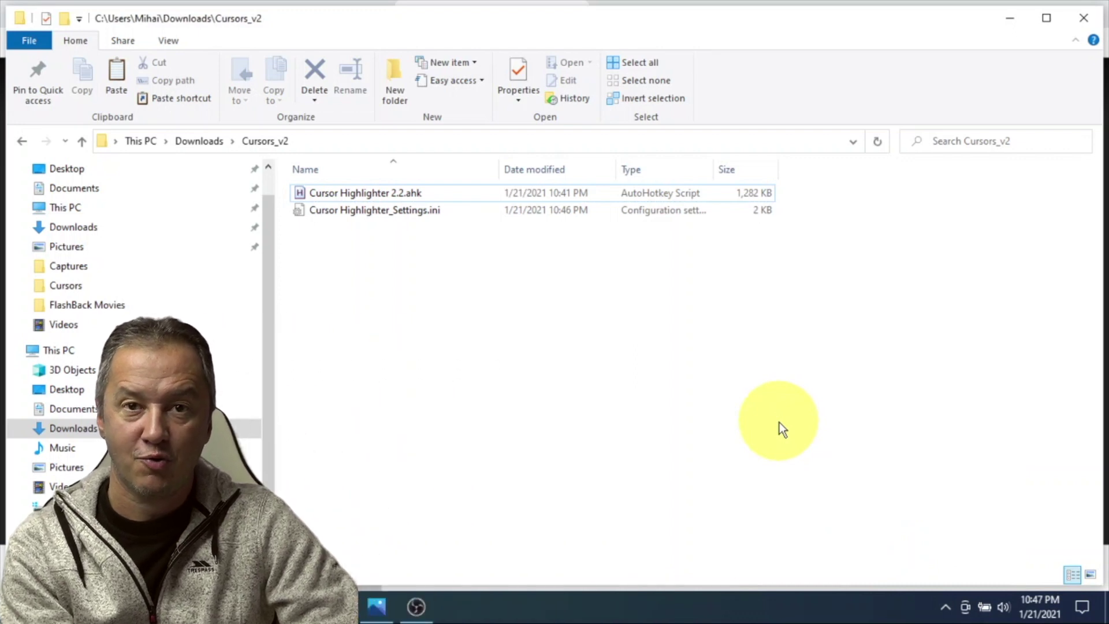
Open the Cursor Highlighter settings from its system tray icon
click(945, 606)
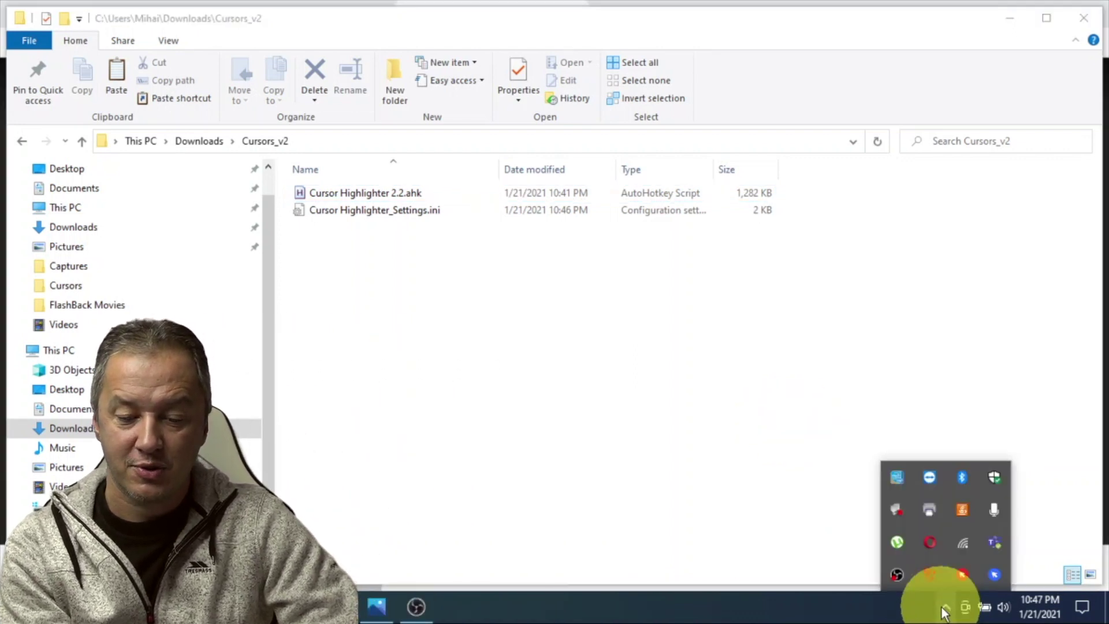
right_click(997, 571)
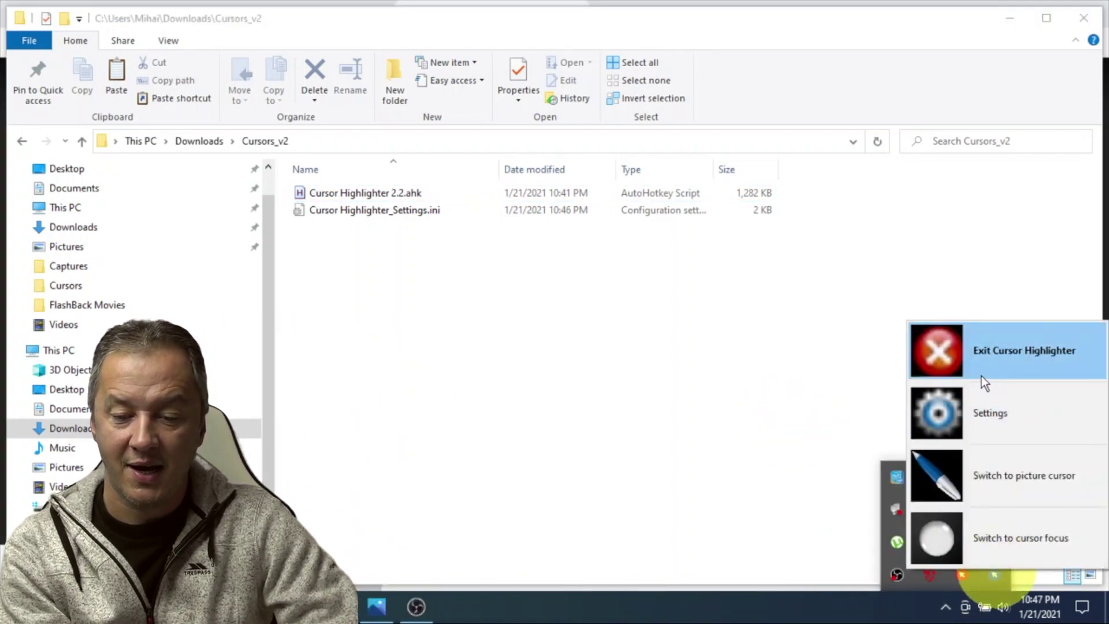
click(981, 412)
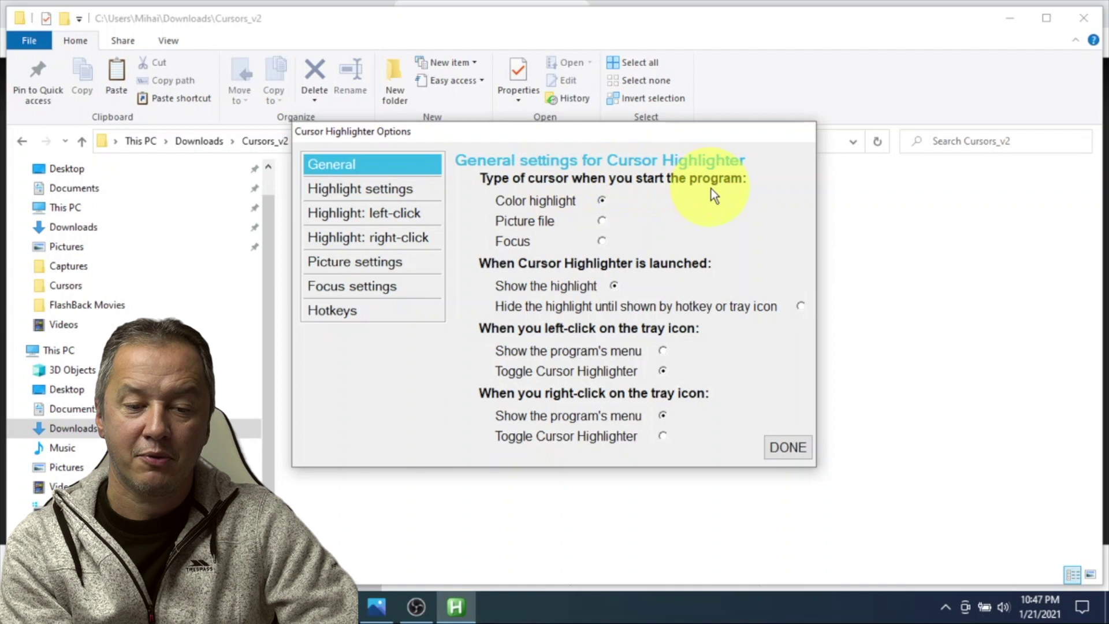
Try the Picture file and Focus types as the startup cursor and return to Color highlight
click(603, 223)
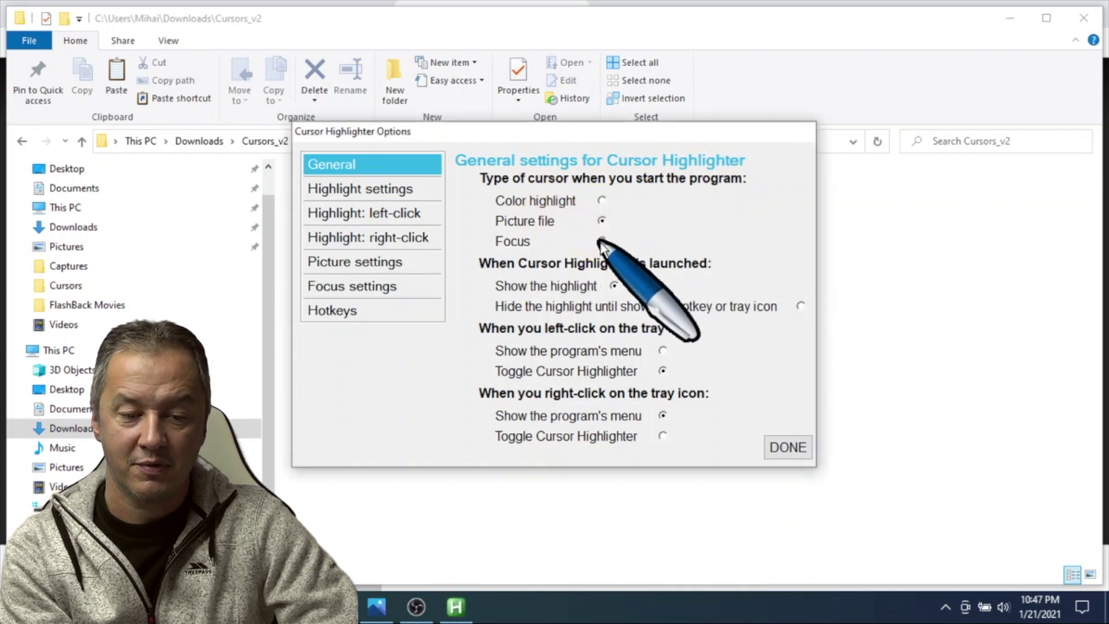
click(602, 241)
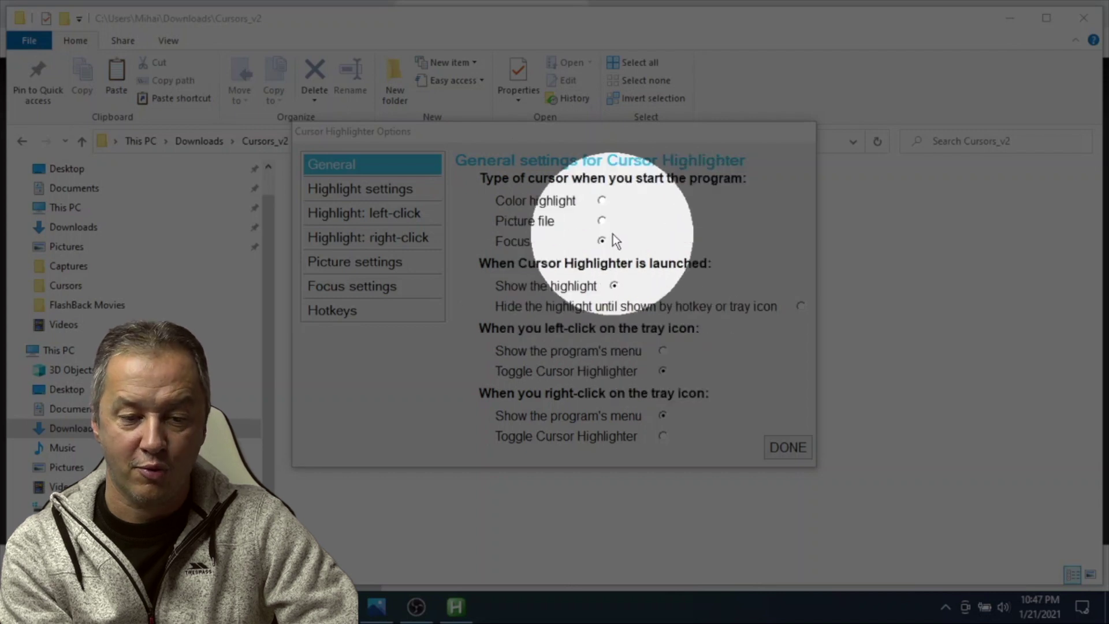
click(603, 201)
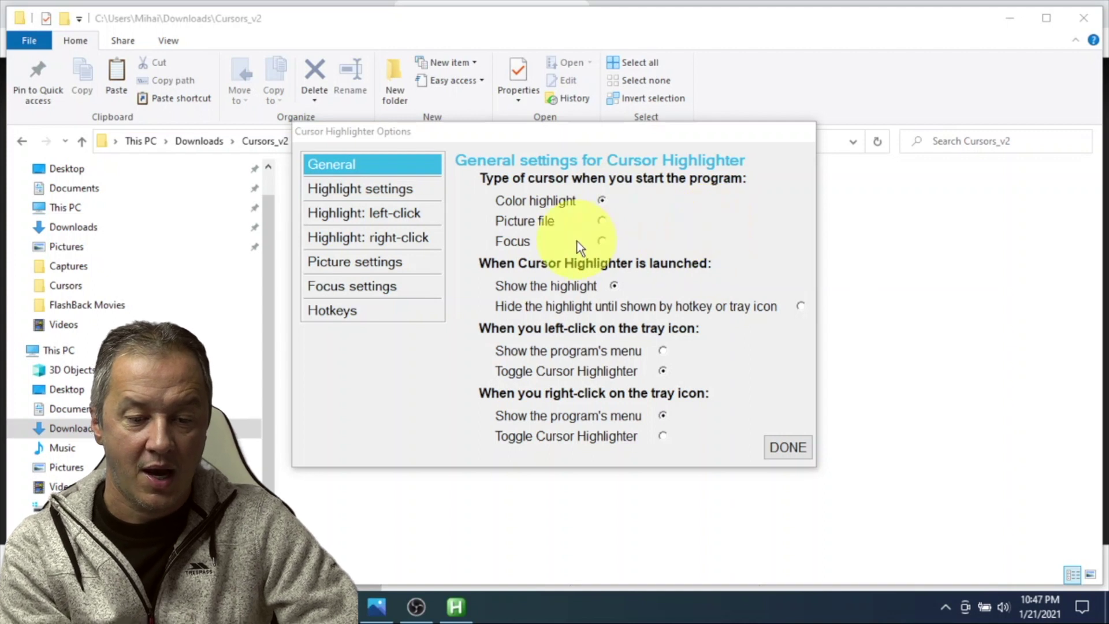
In the highlight settings, set the highlight's width and height to 200
click(362, 193)
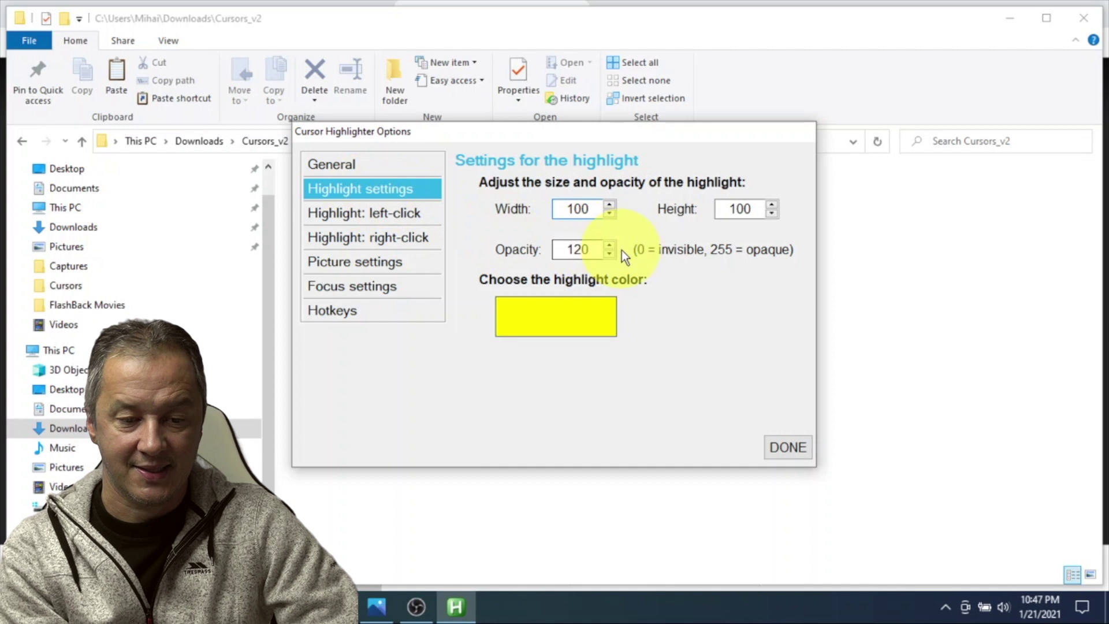
double_click(575, 208)
text(200)
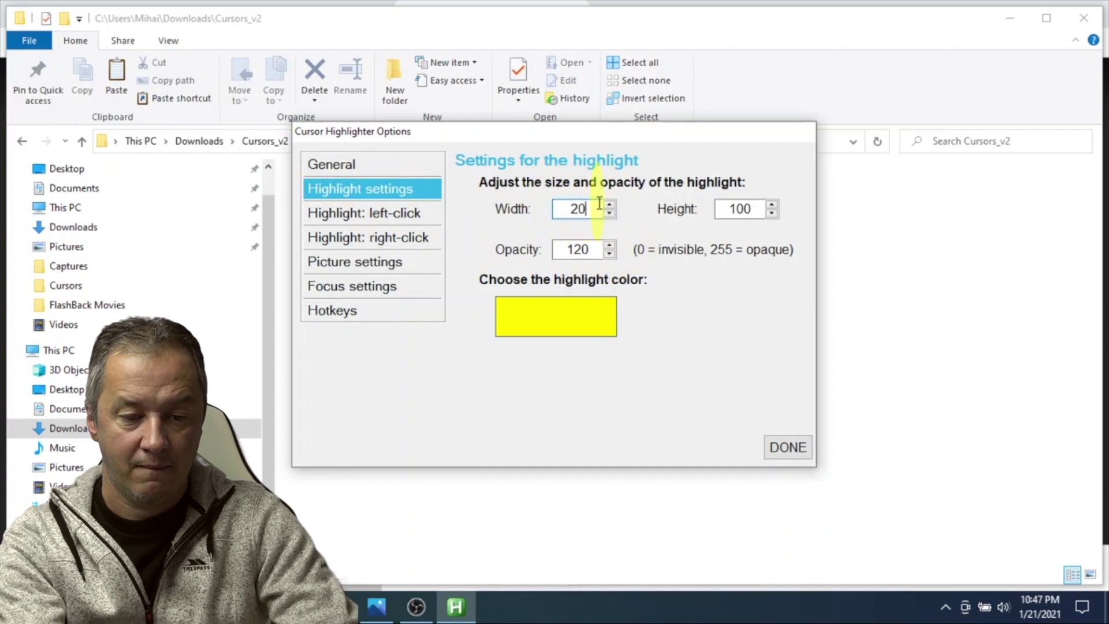
double_click(739, 209)
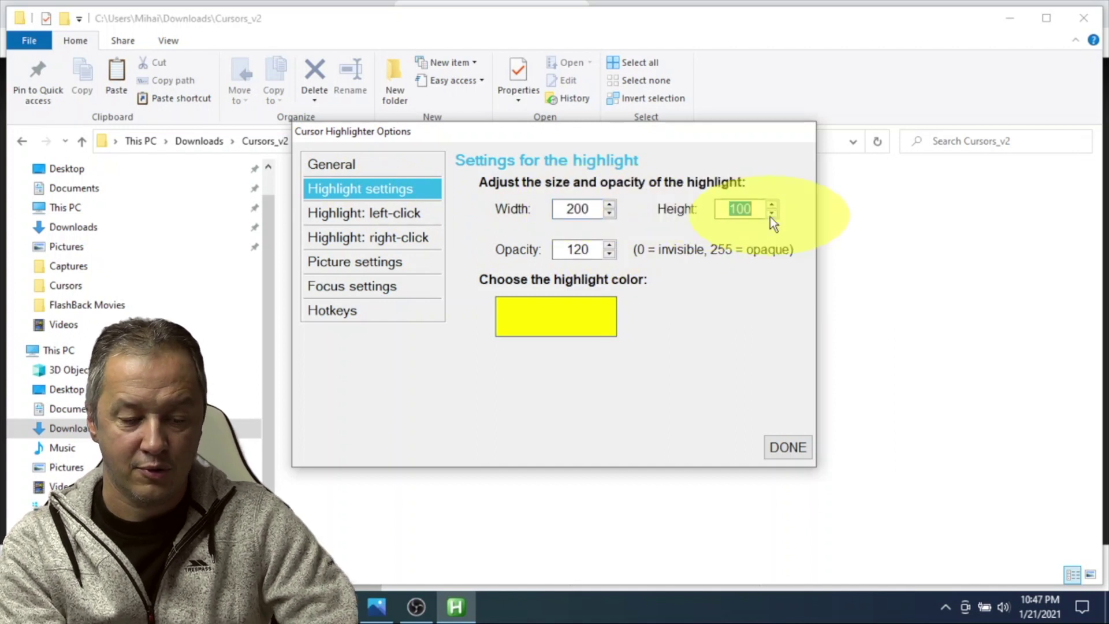
text(200)
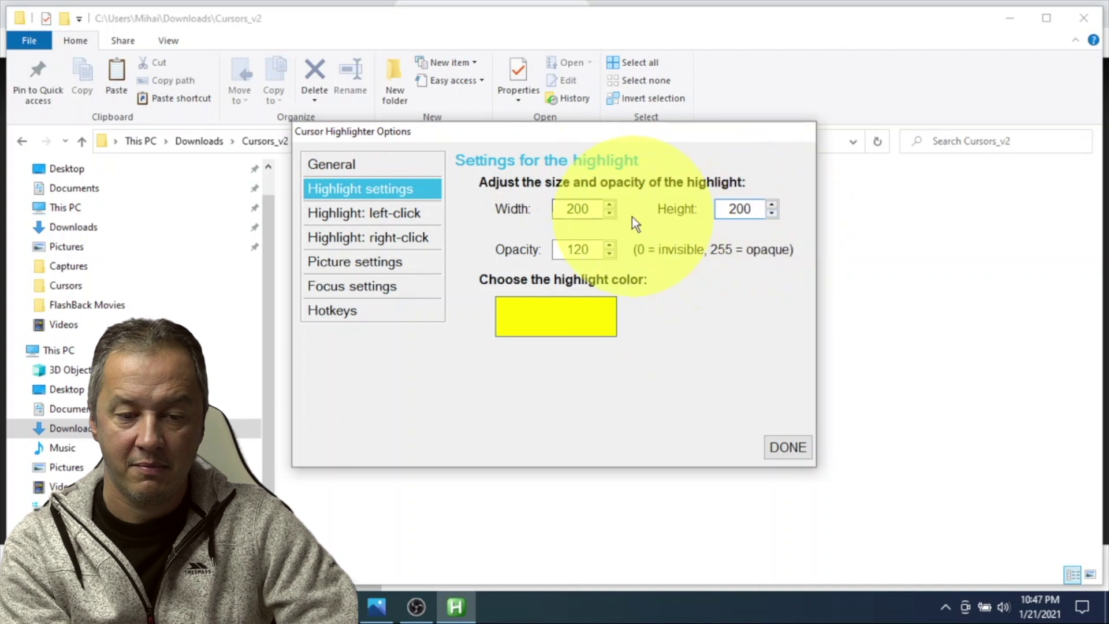
Reduce the highlight's width and height to 80
double_click(578, 208)
text(80)
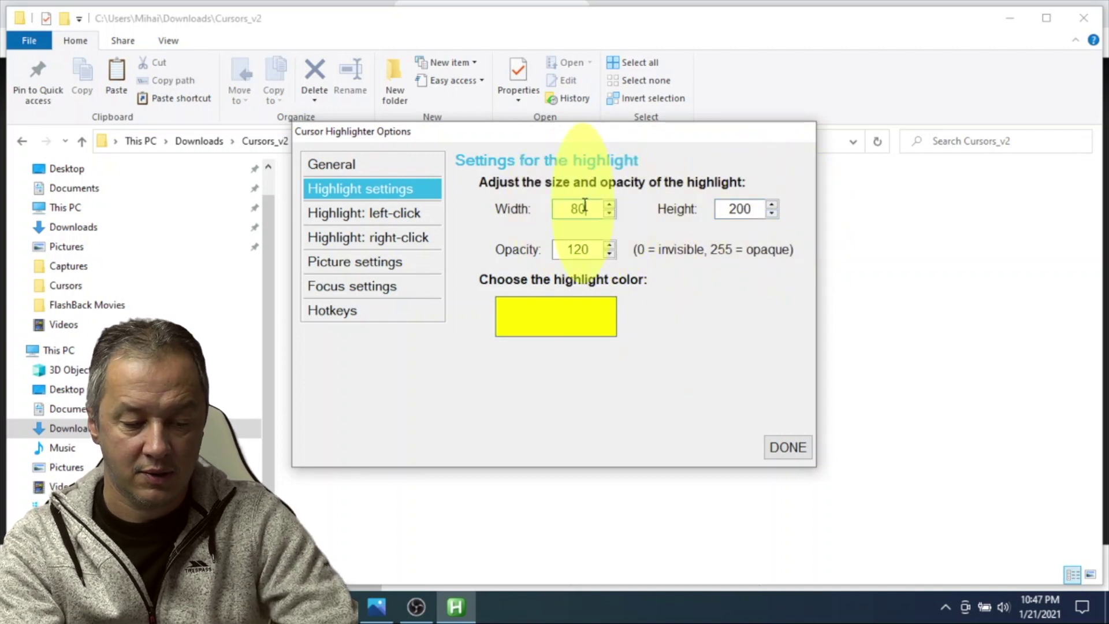
key(Tab)
text(80)
Try a highlight opacity of 50 and set it to 200
double_click(581, 249)
text(50)
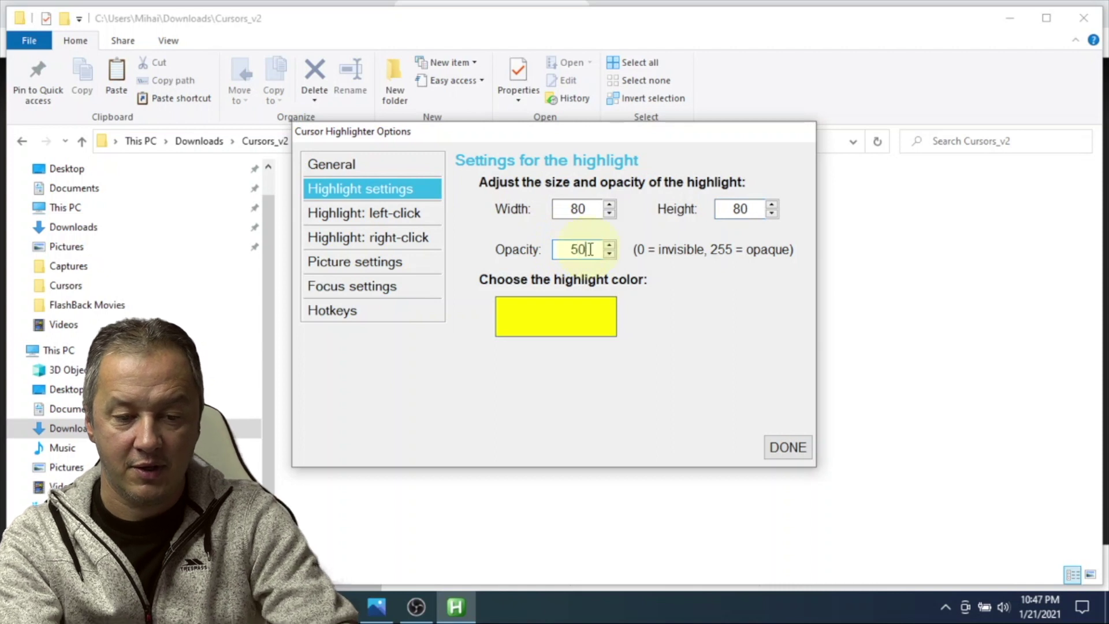
double_click(593, 250)
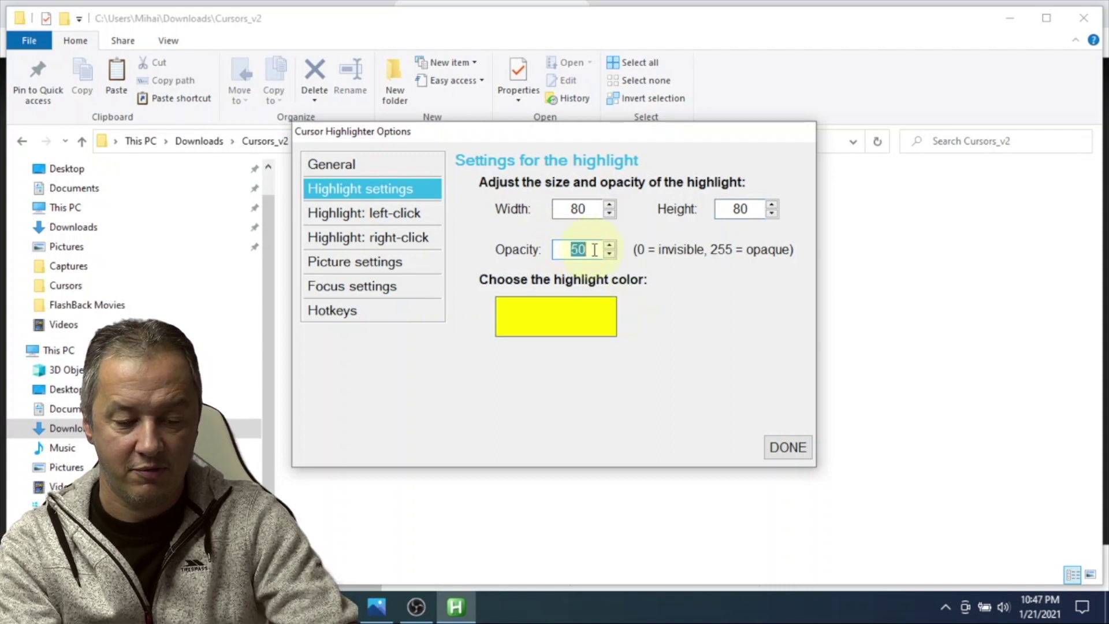
text(200)
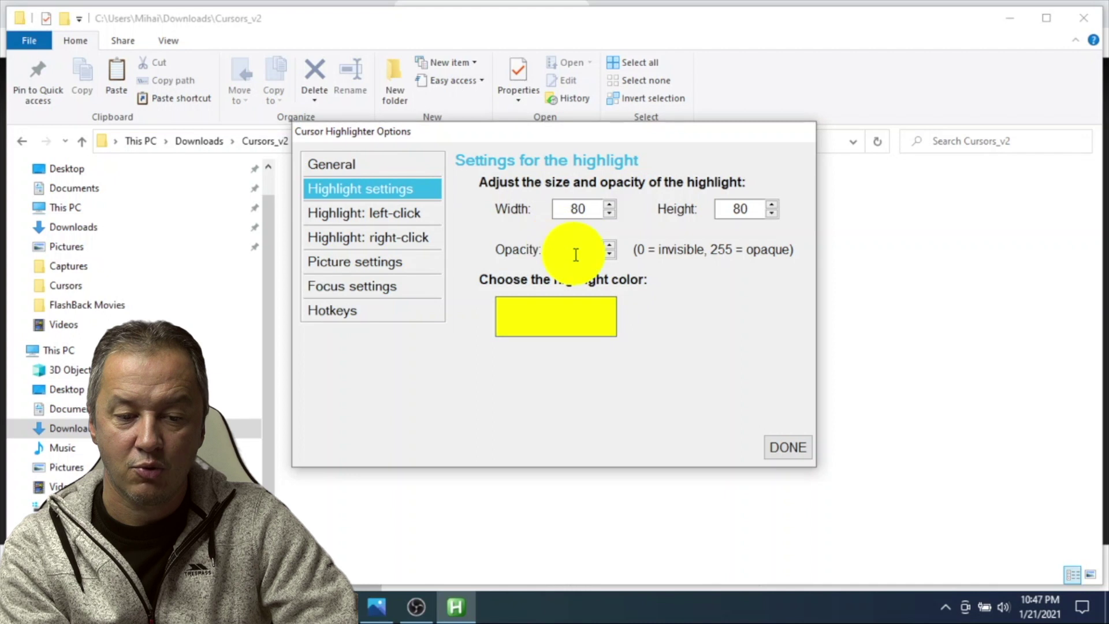
Set the highlight's opacity to 150 and its color to the basic red
double_click(572, 250)
text(150)
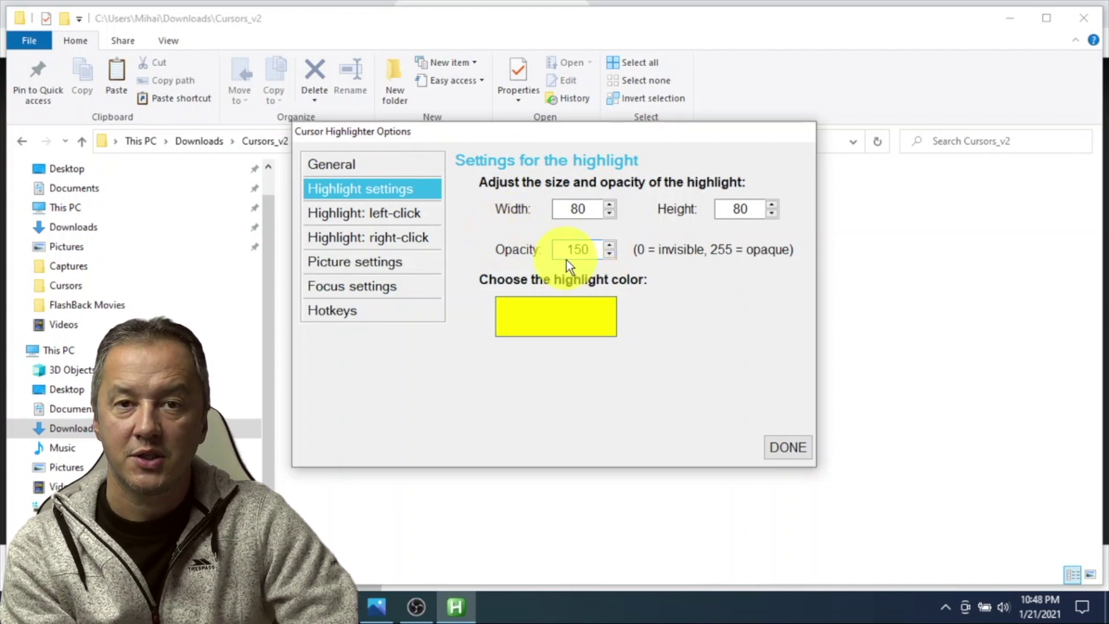
click(558, 318)
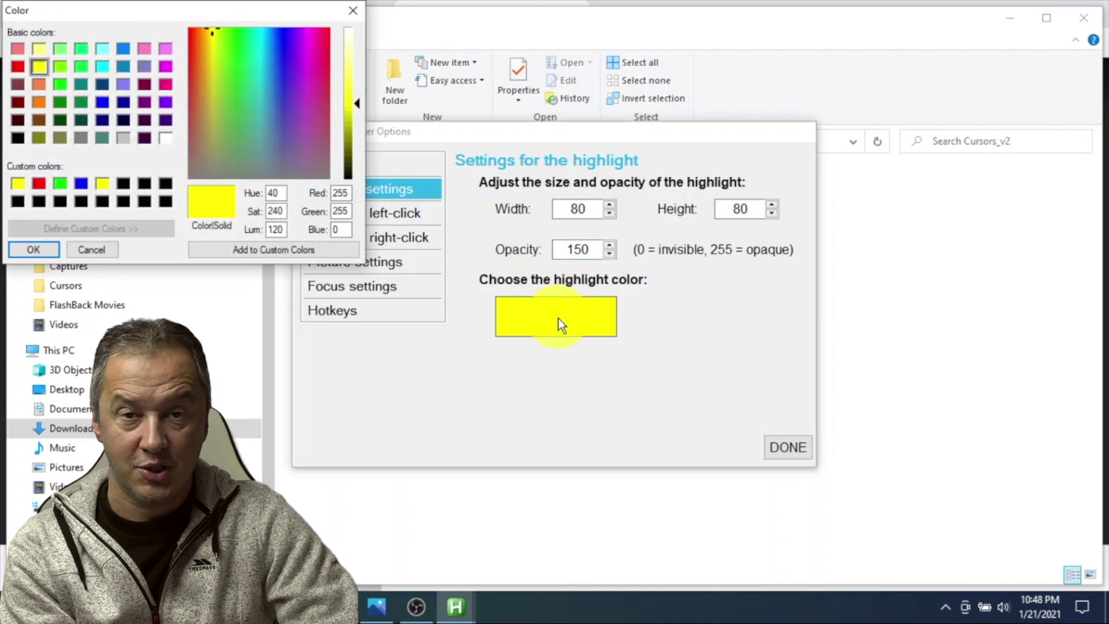
click(18, 65)
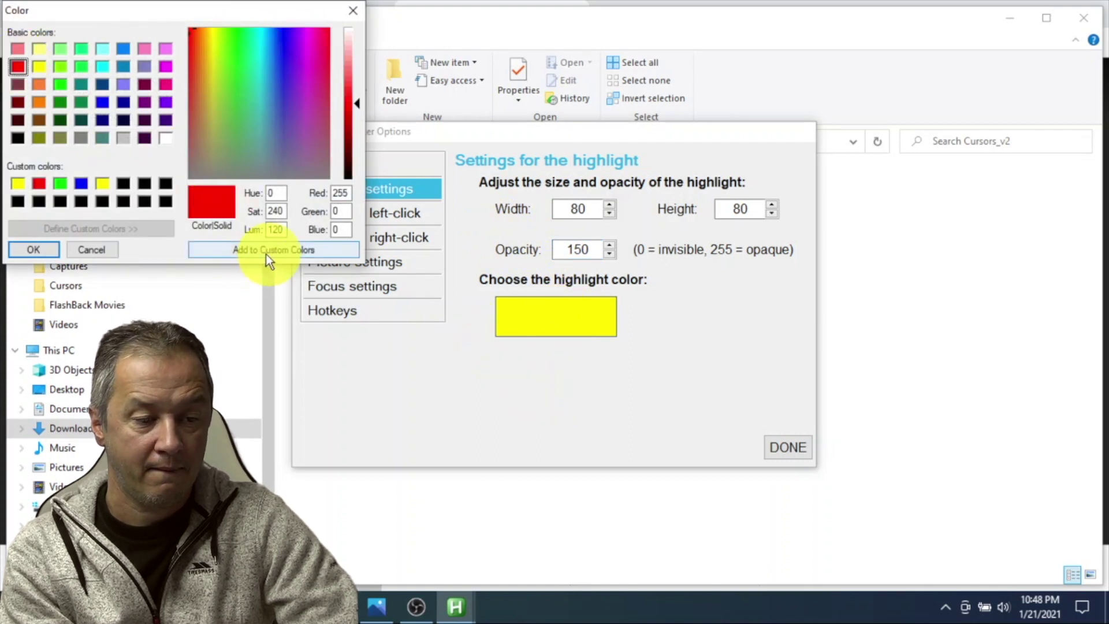
click(33, 249)
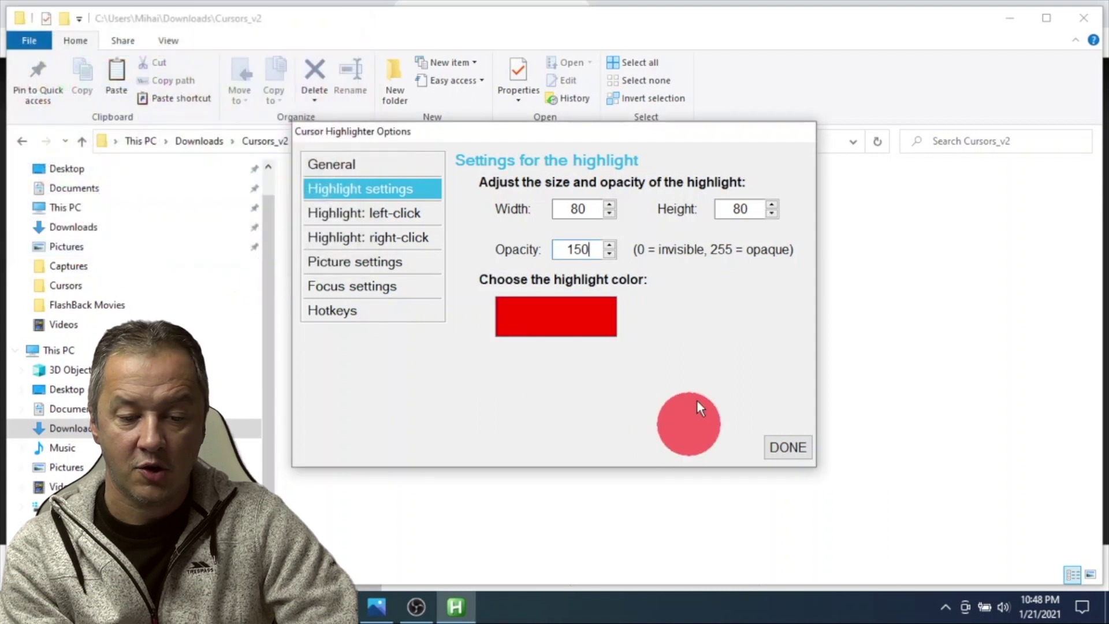
Change the highlight color to the basic blue
click(566, 327)
click(102, 102)
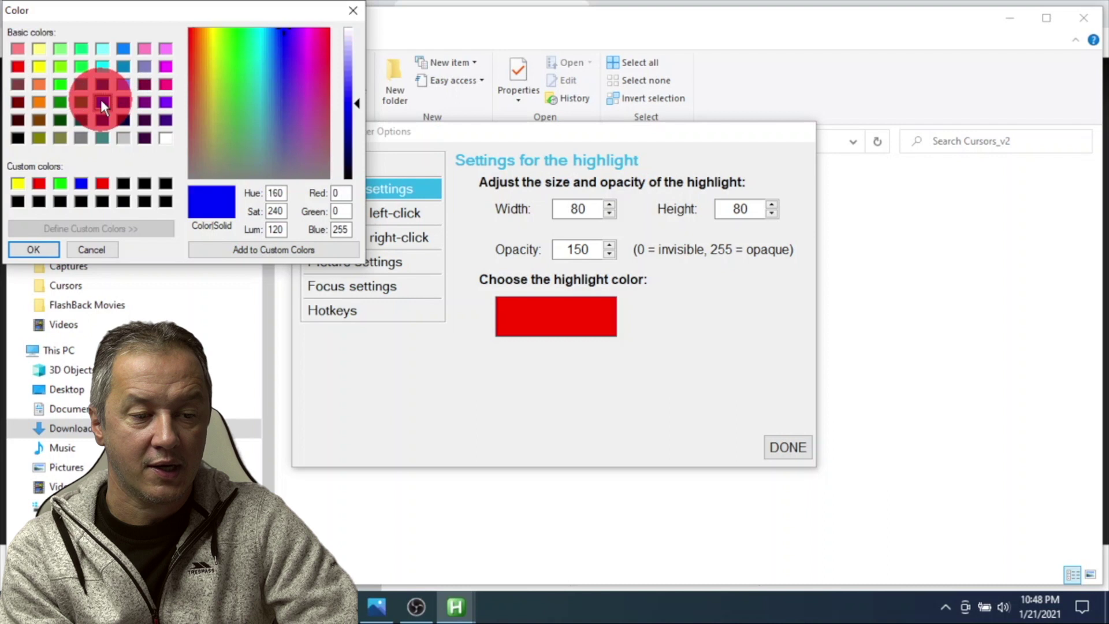
click(52, 248)
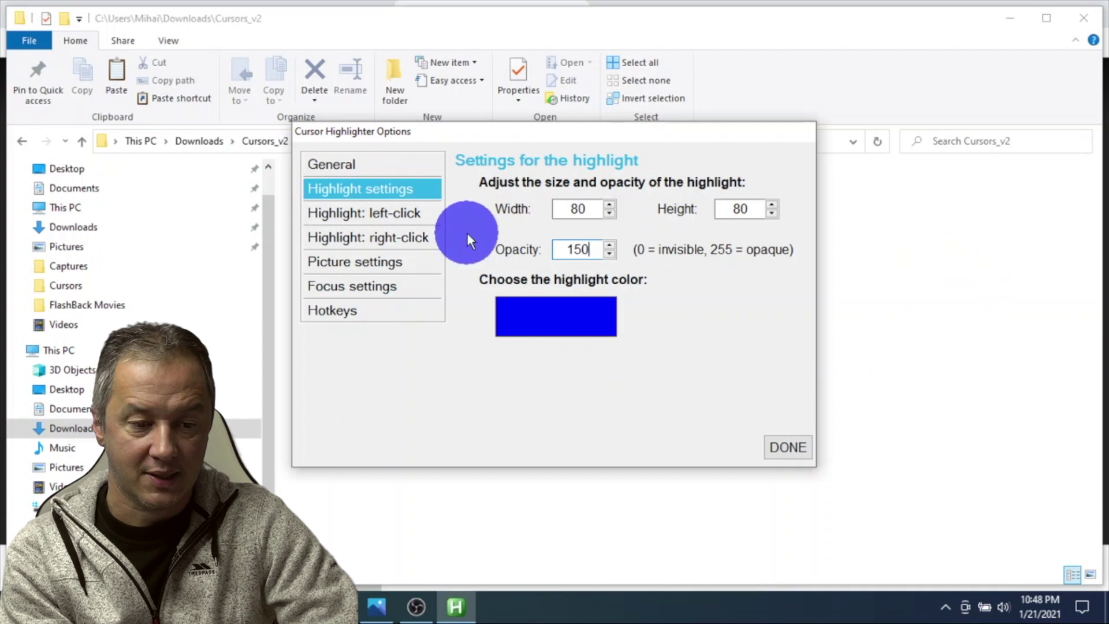
Set the left-click action to show a different highlight
click(387, 215)
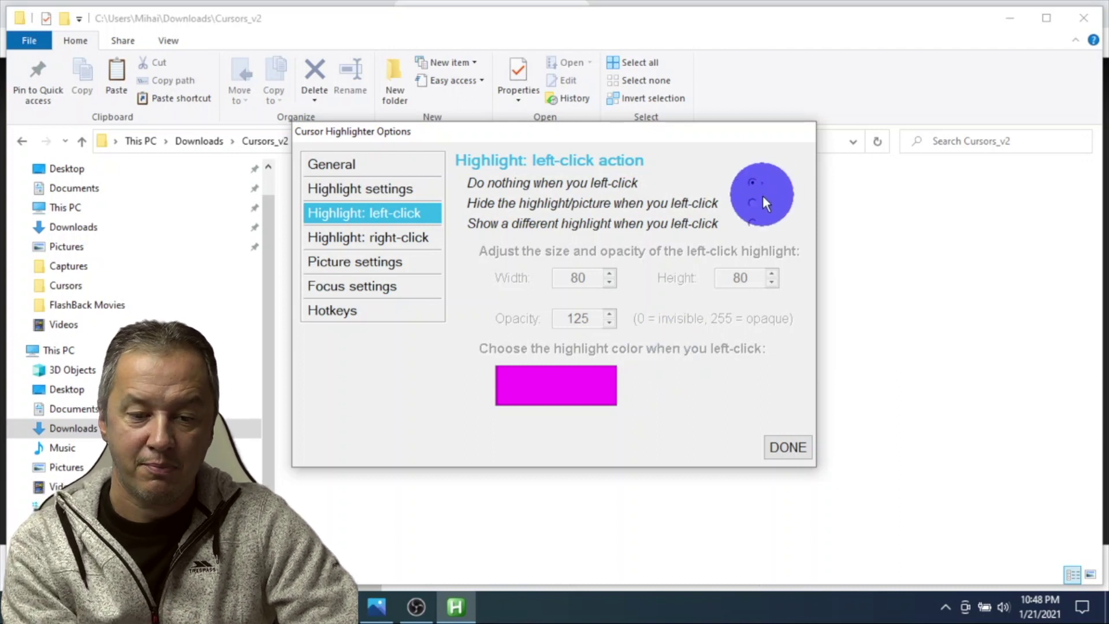
click(751, 223)
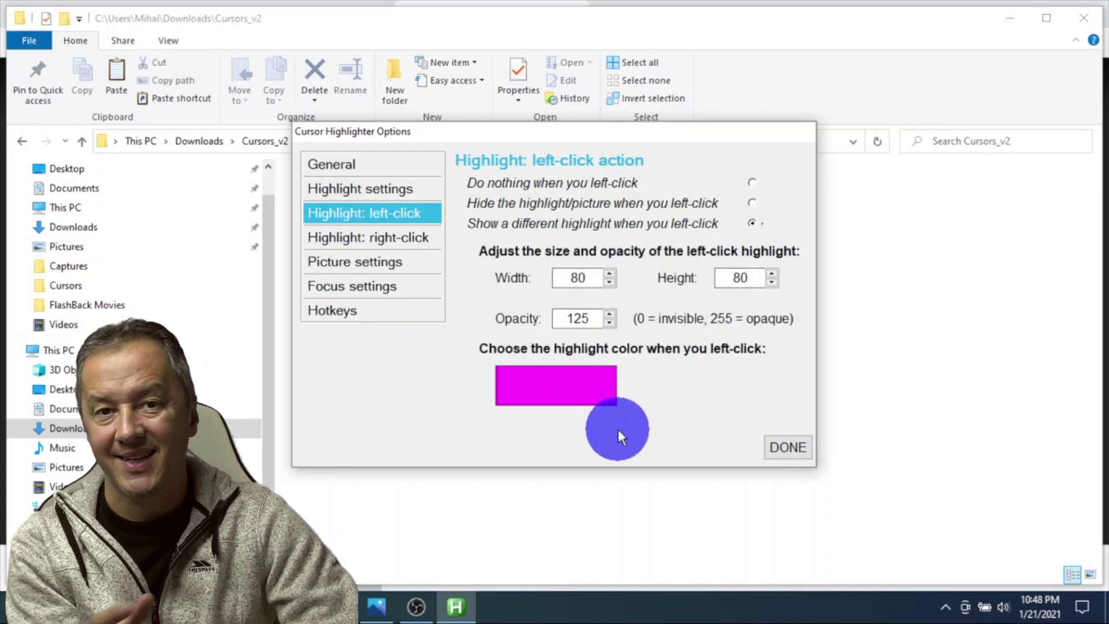
Review the right-click, picture and focus settings, choosing the Picture file option for the picture cursor
click(395, 244)
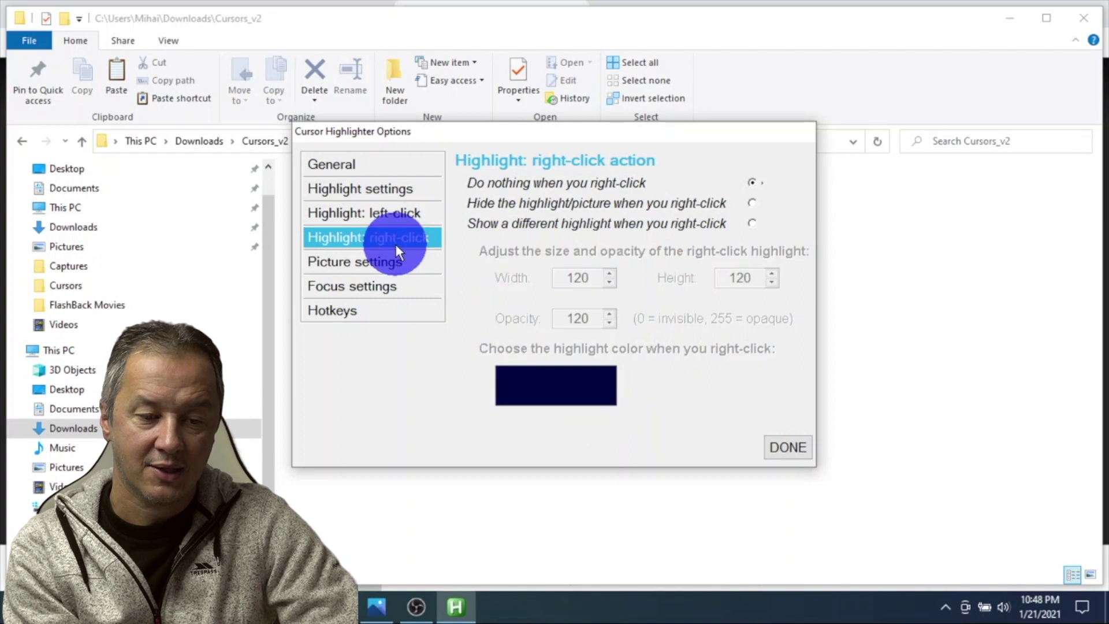
click(369, 261)
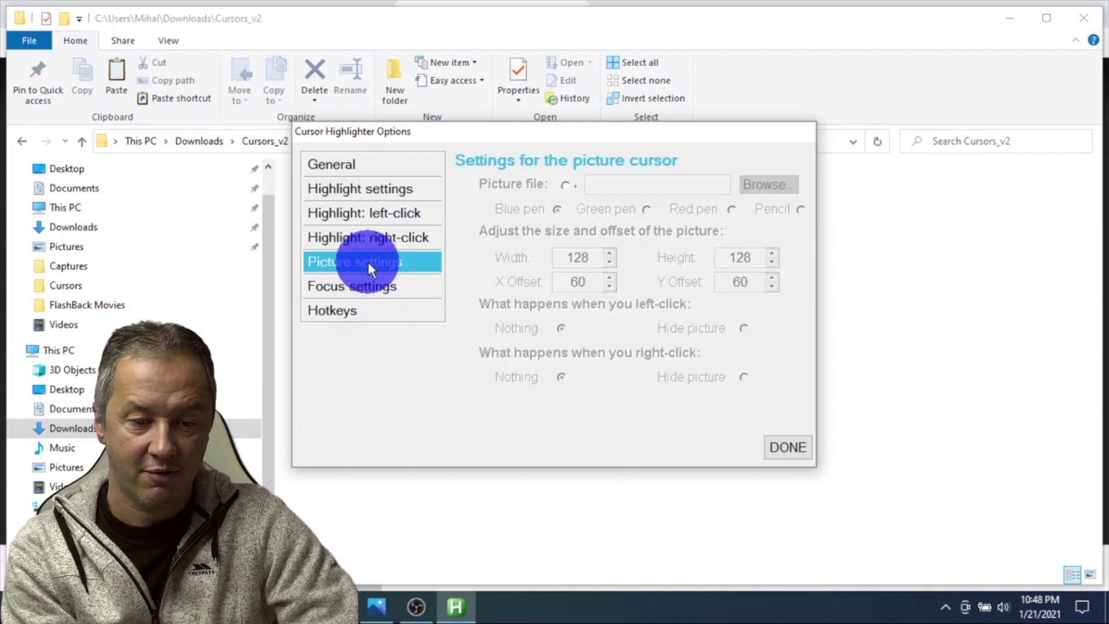
click(569, 184)
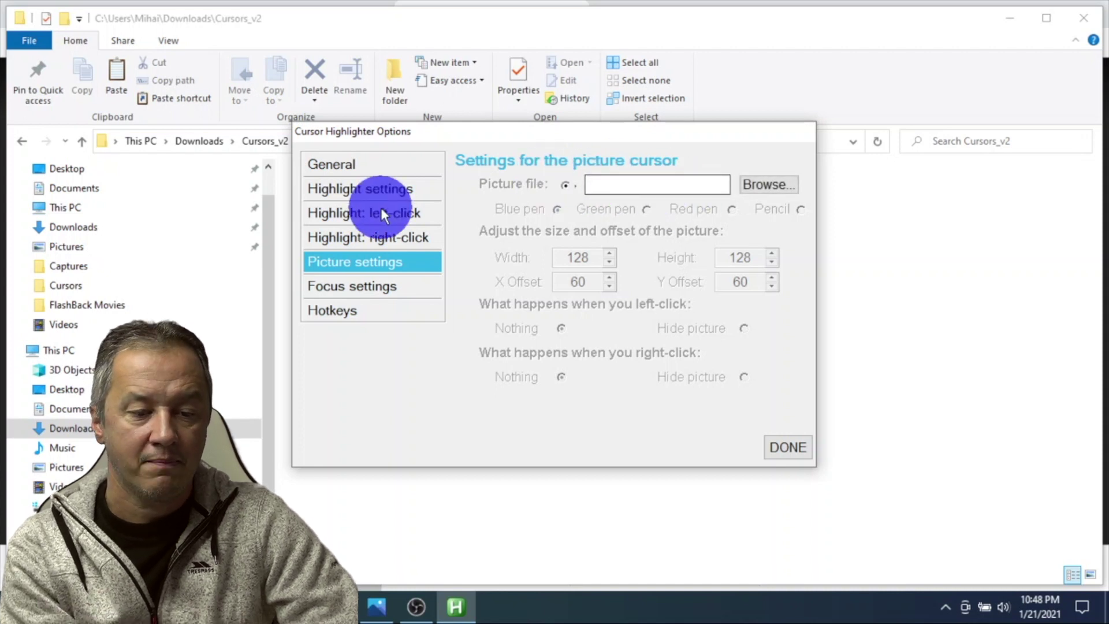
click(361, 286)
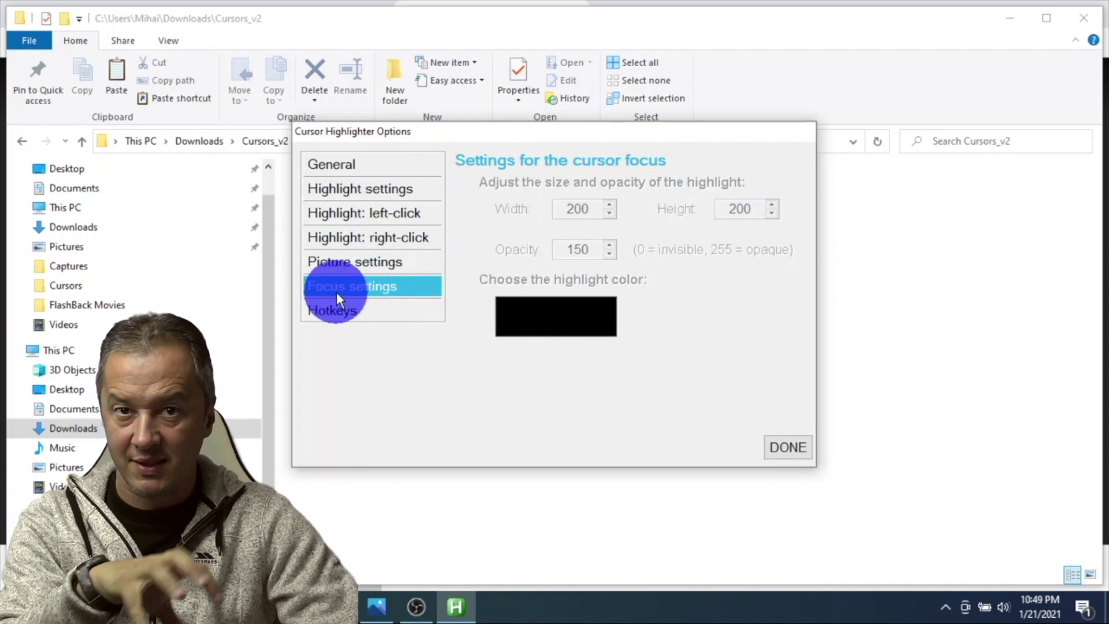
Make Focus the startup cursor type and set the focus width and height to 300
click(358, 168)
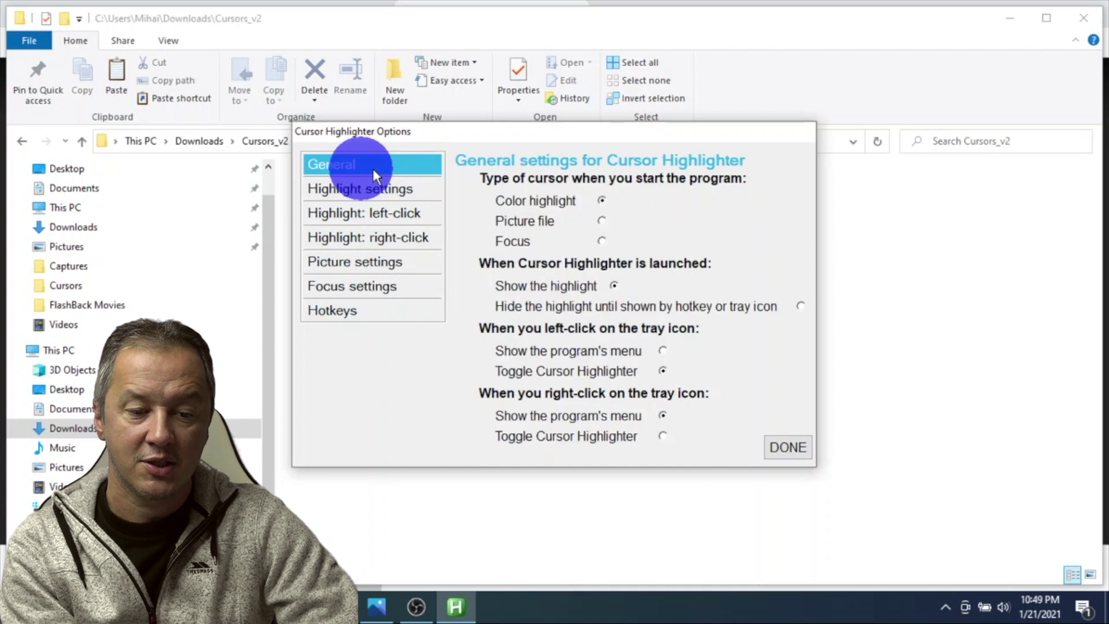
click(602, 239)
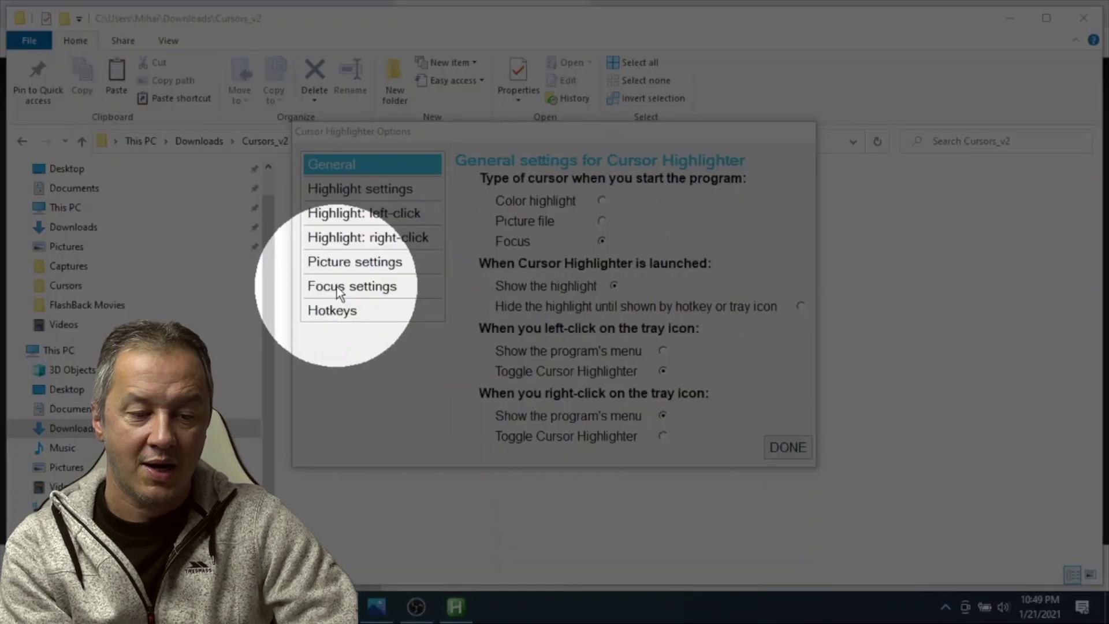
click(345, 288)
click(610, 205)
click(611, 205)
click(611, 205)
click(610, 206)
drag(567, 208, 584, 209)
text(300)
key(Tab)
text(300)
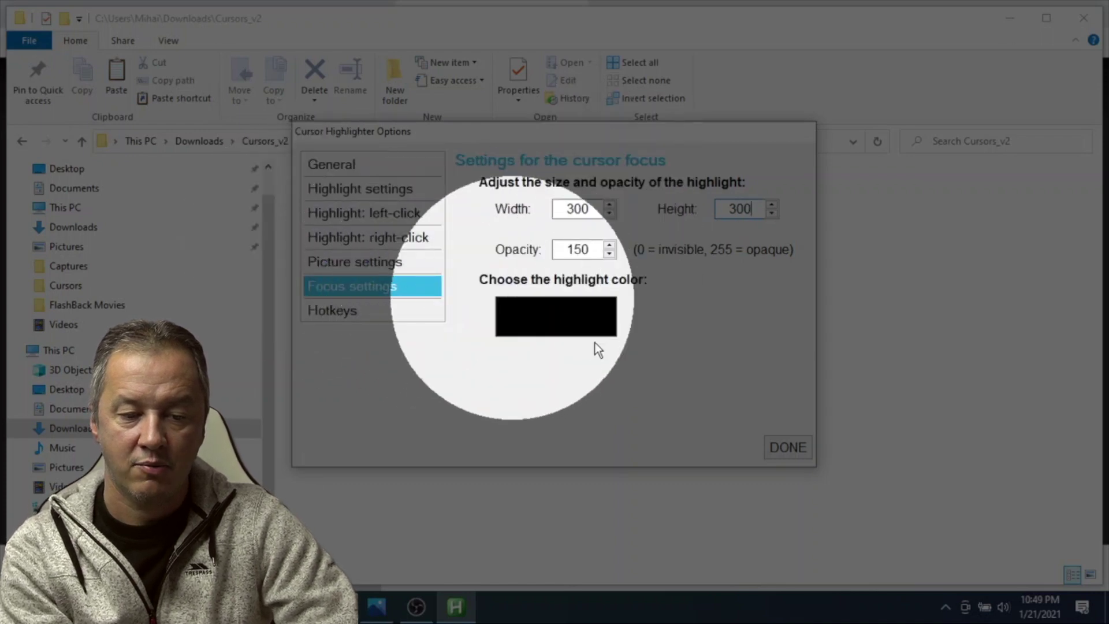
Return the startup cursor type to Color highlight and close the options, leaving the focus color picker without choosing a color
click(567, 313)
click(349, 312)
click(352, 166)
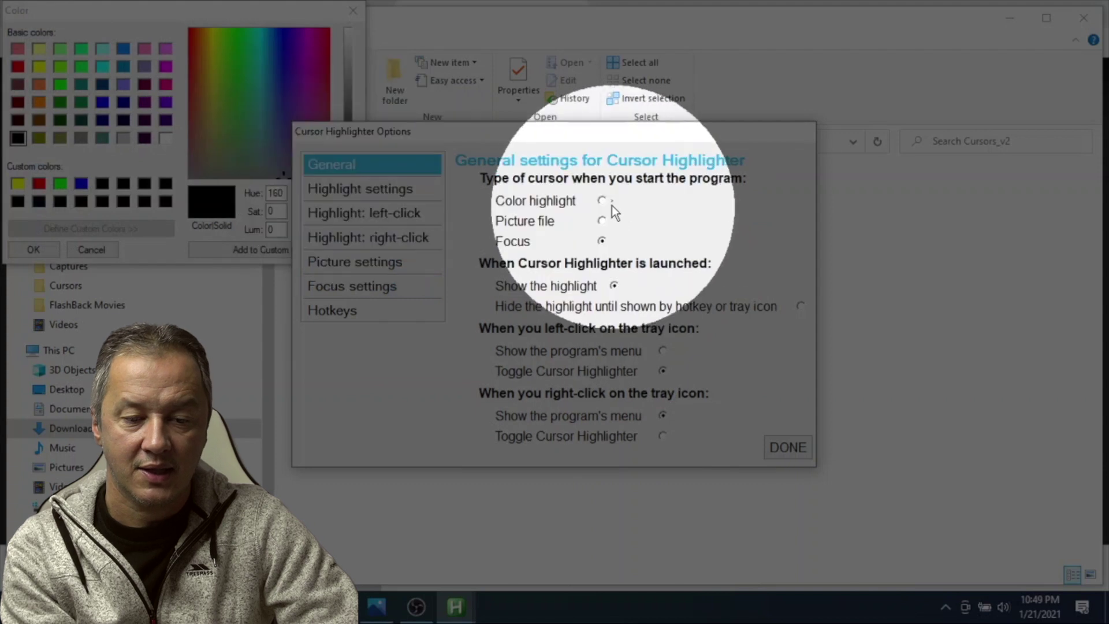
click(602, 201)
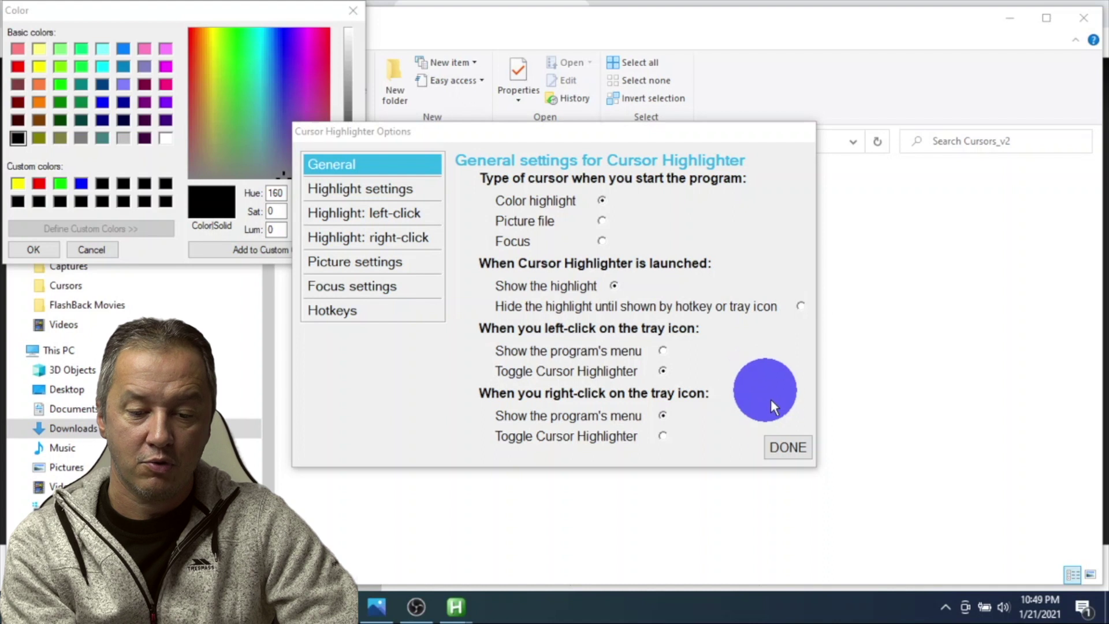
click(783, 446)
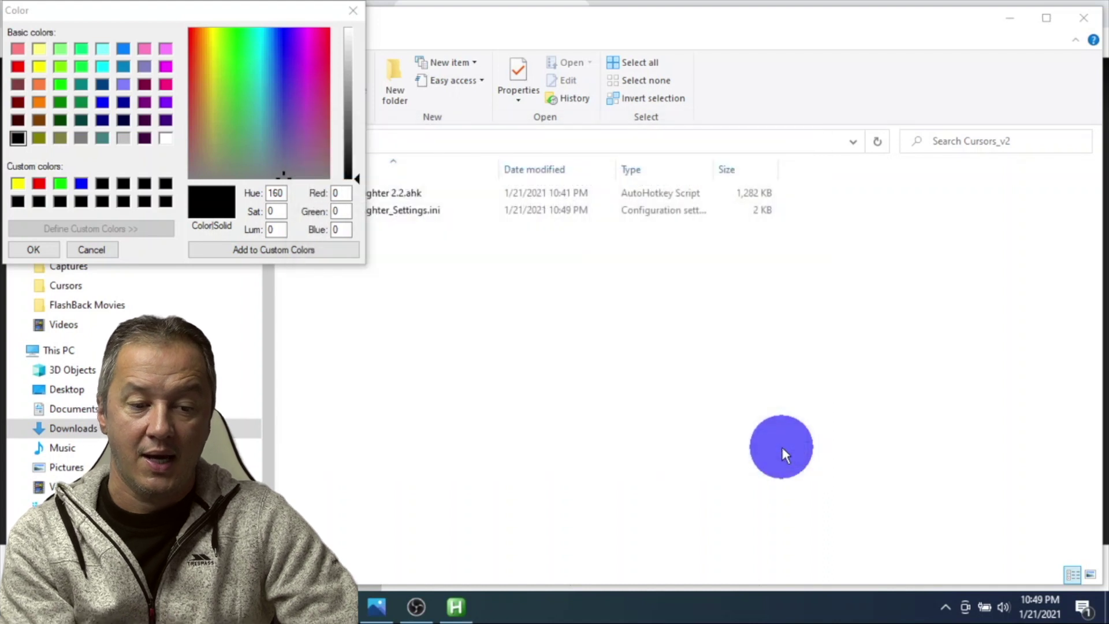
click(354, 11)
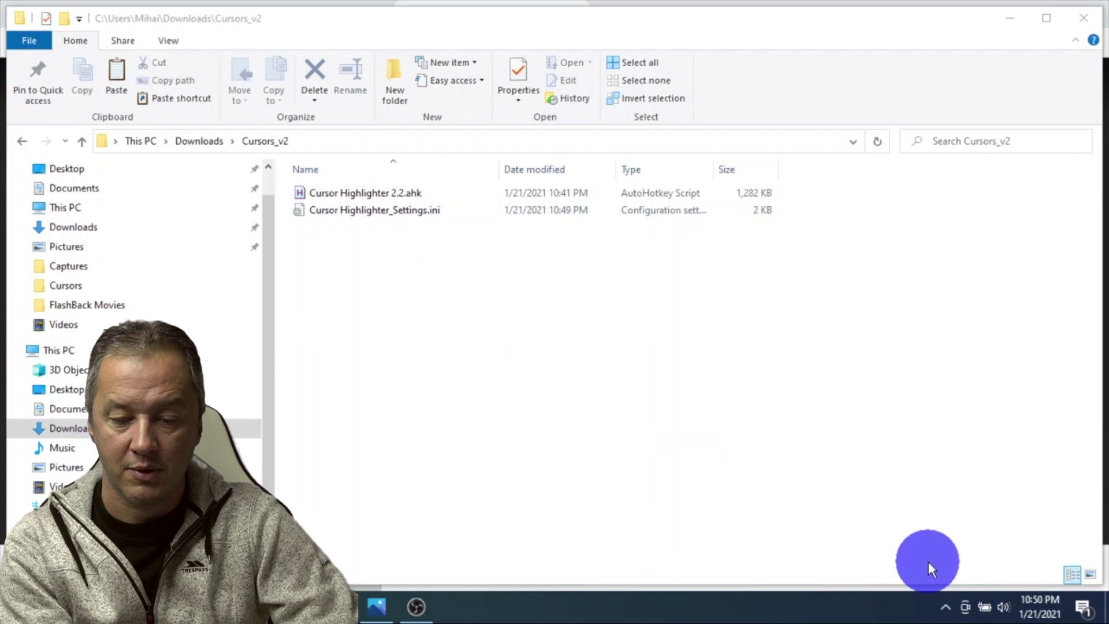
Turn off the Cursor Highlighter that is running in the system tray
click(946, 612)
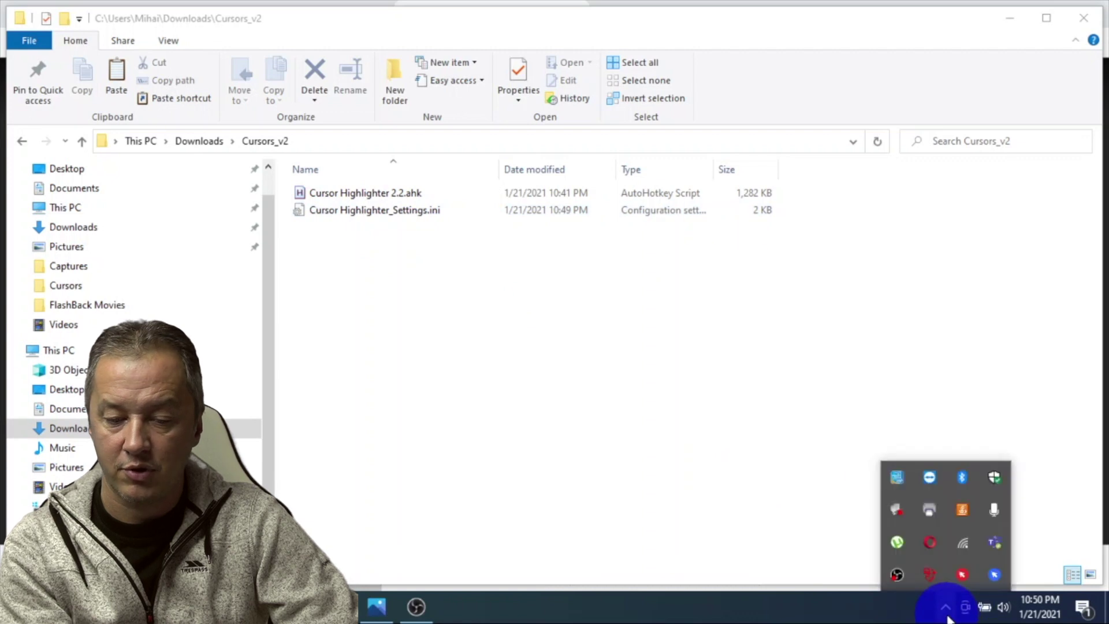
right_click(993, 578)
click(999, 355)
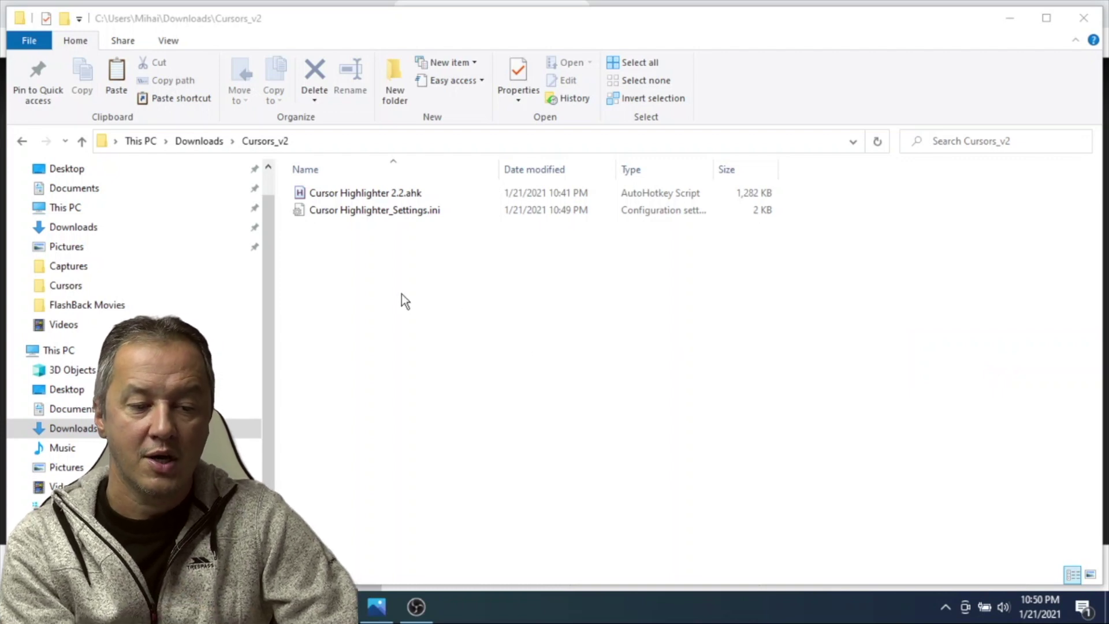
Select both Cursor Highlighter 2.2.ahk and Cursor Highlighter_Settings.ini in the Cursors_v2 folder
drag(362, 240, 308, 192)
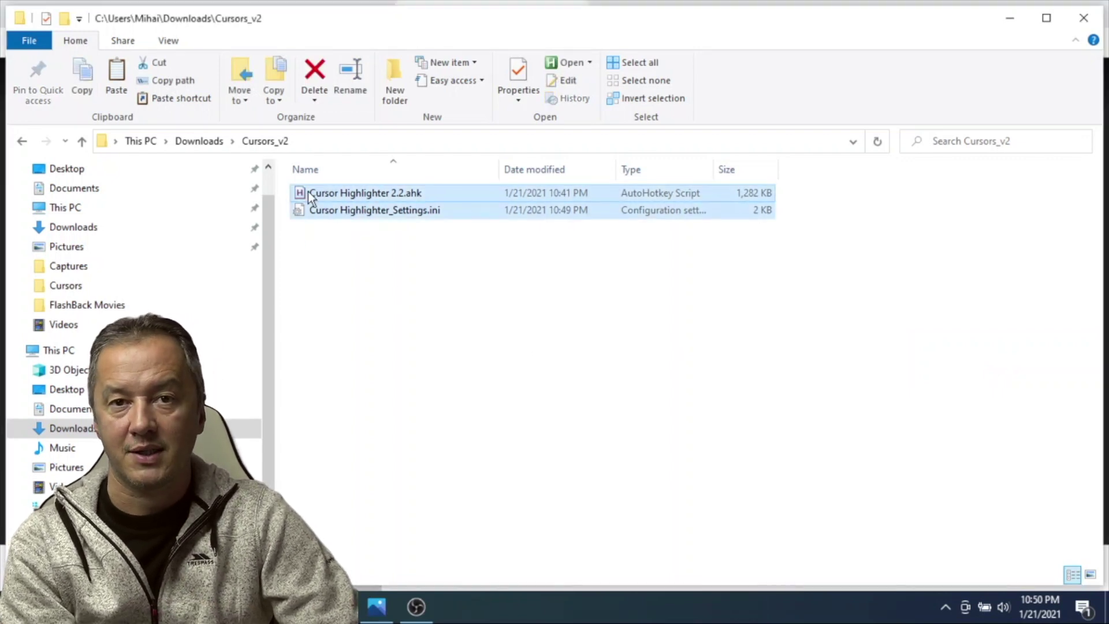